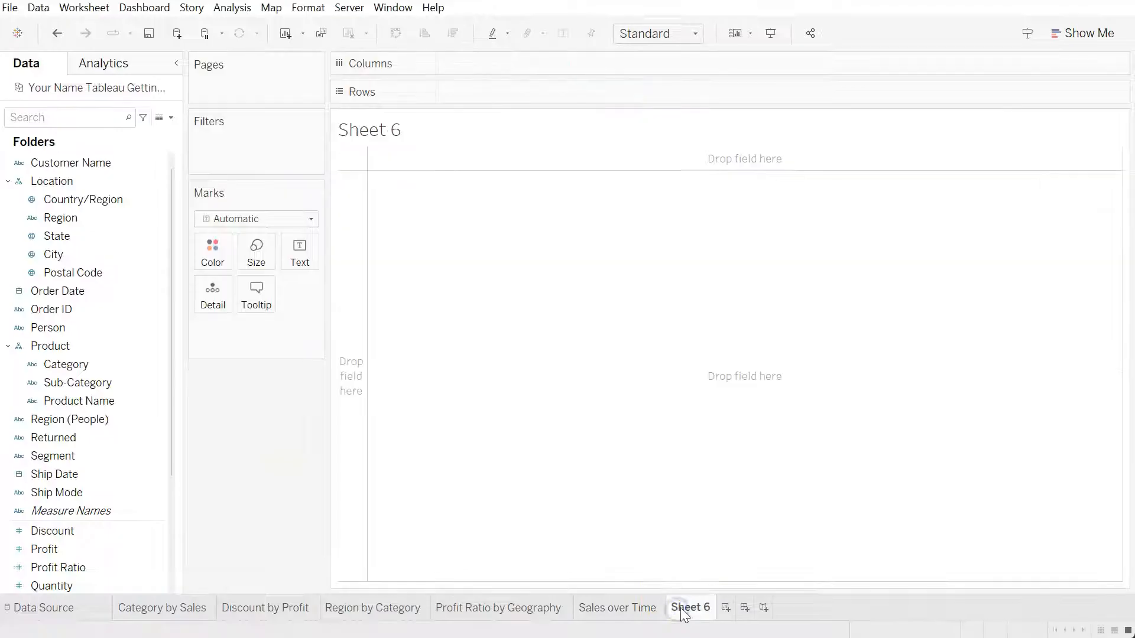
Move Sheet 6 directly after the Category by Sales sheet and rename it Profit by Product
{"action": "left_click_drag", "start_coordinate": [250, 603], "coordinate": [242, 604]}
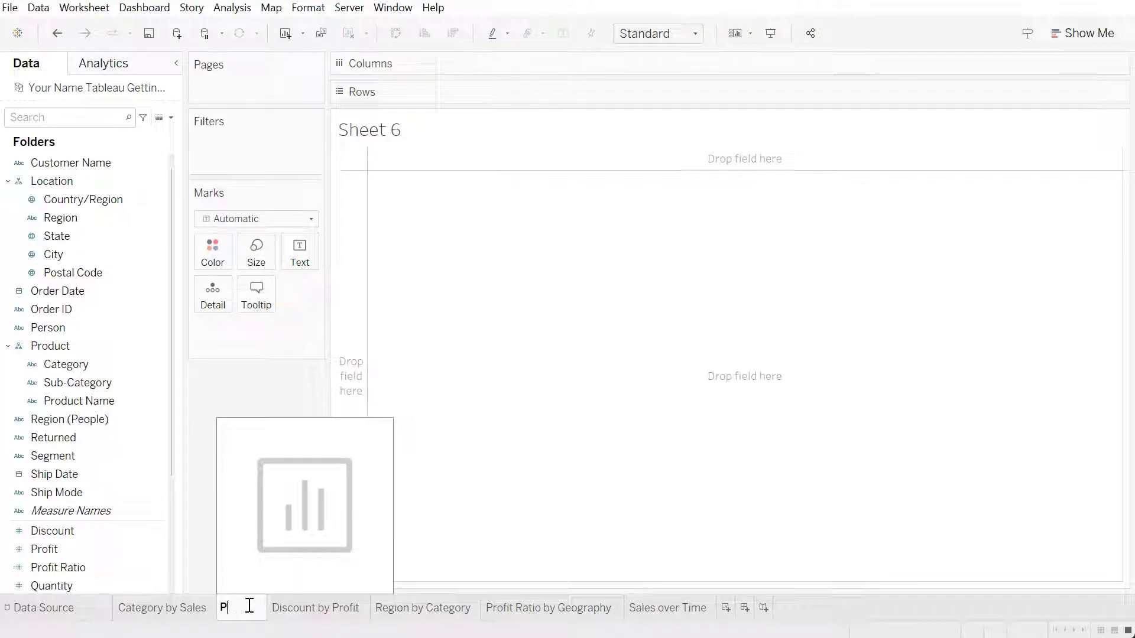
{"action": "type", "text": "by "}
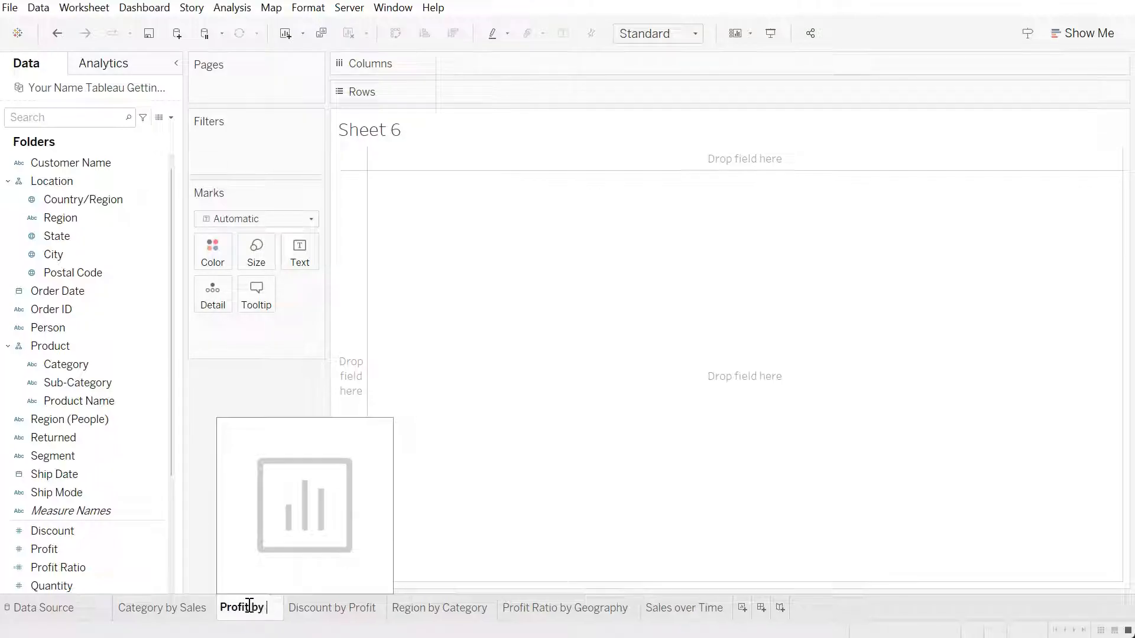
{"action": "type", "text": "Product"}
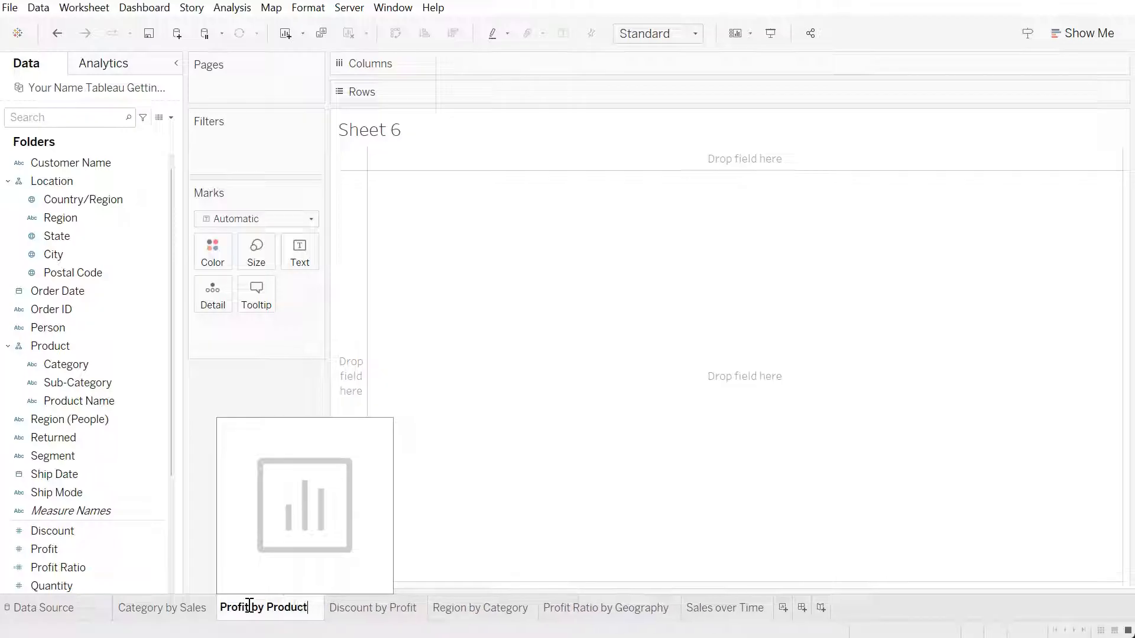
{"action": "key", "text": "Return"}
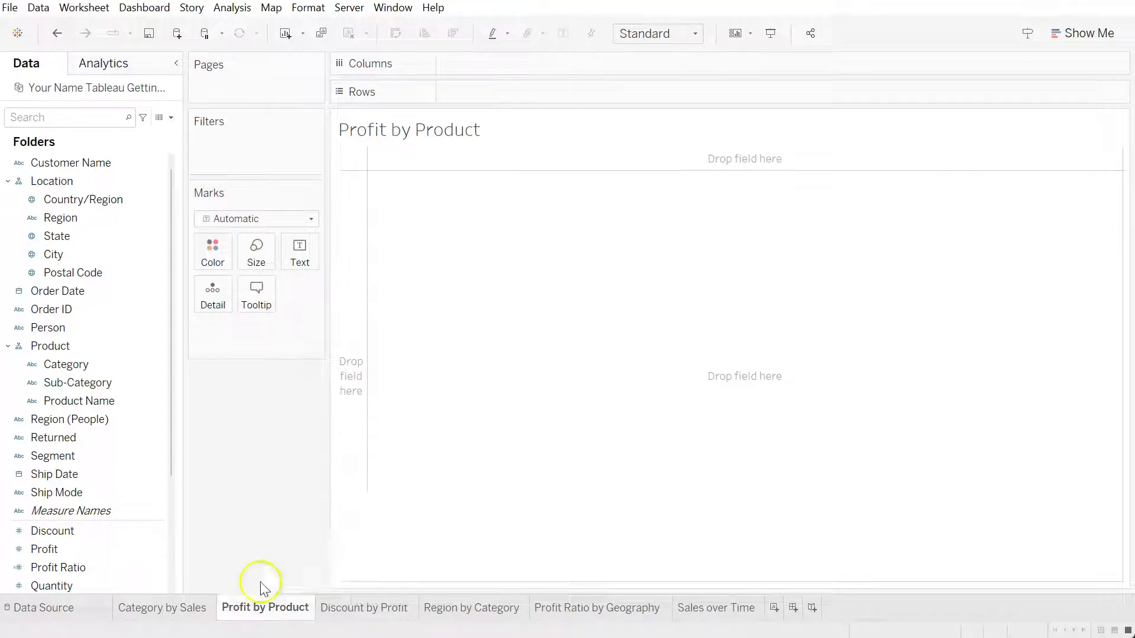
Place Product Name on the rows and add all of its members
{"action": "left_click", "coordinate": [81, 326]}
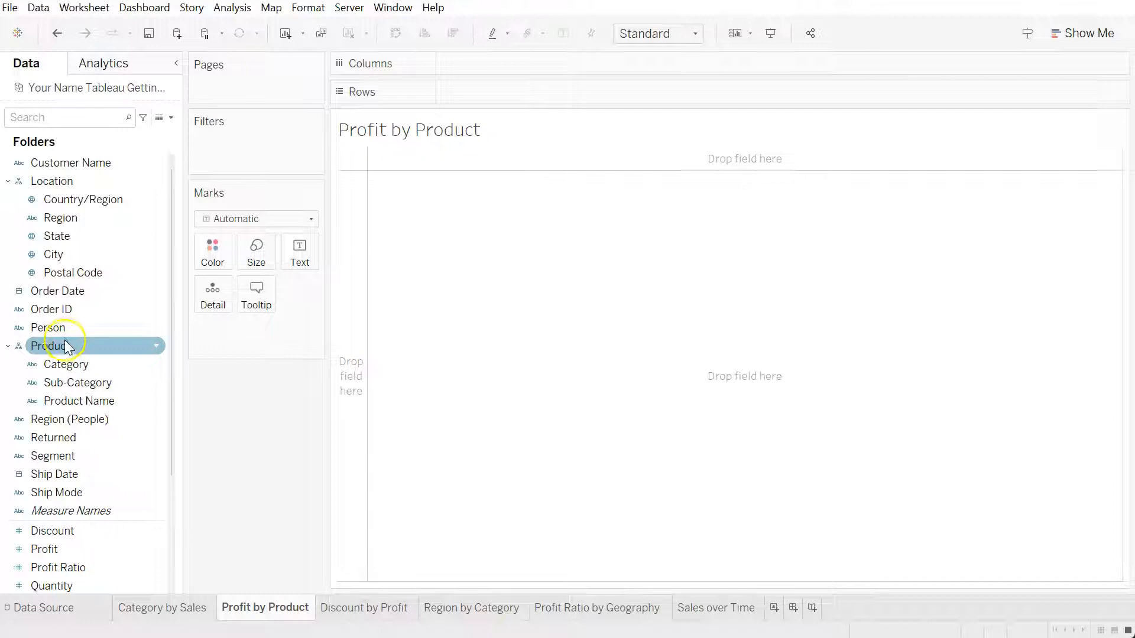
{"action": "left_click_drag", "start_coordinate": [81, 400], "coordinate": [474, 92]}
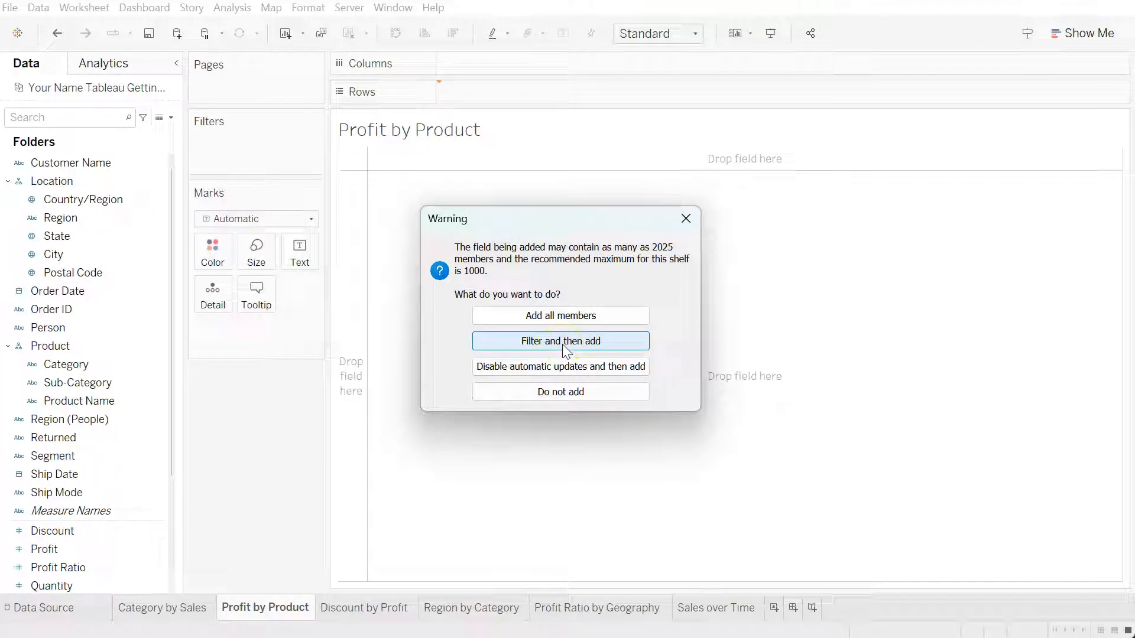
{"action": "left_click", "coordinate": [556, 315]}
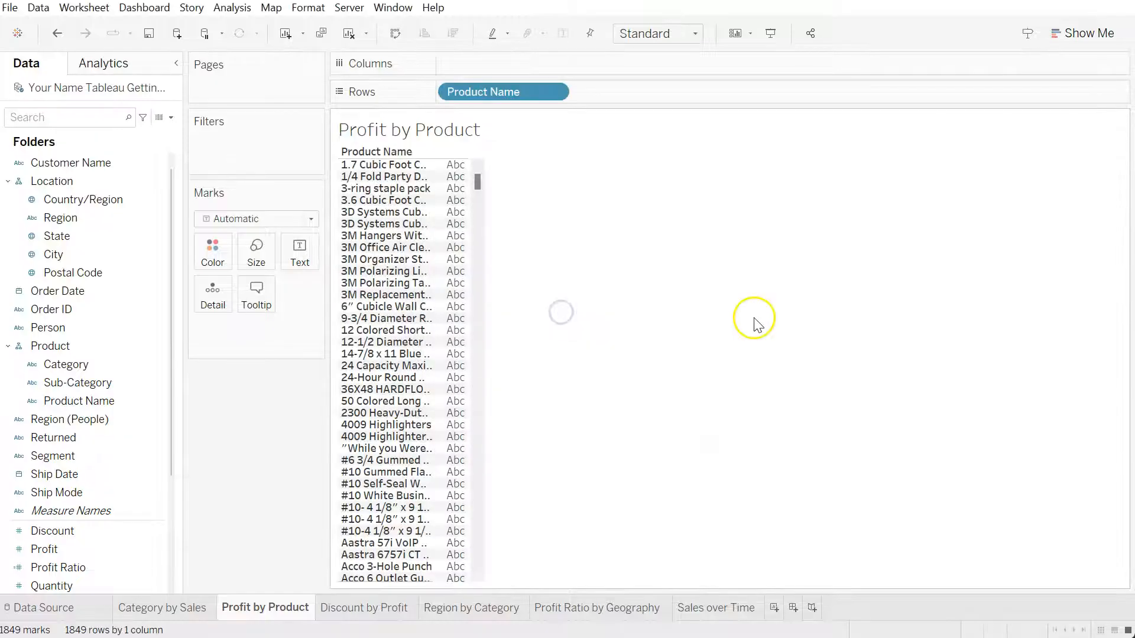
Add Profit to the columns and sort the products by descending total profit
{"action": "left_click", "coordinate": [110, 548]}
{"action": "left_click_drag", "start_coordinate": [109, 545], "coordinate": [523, 66]}
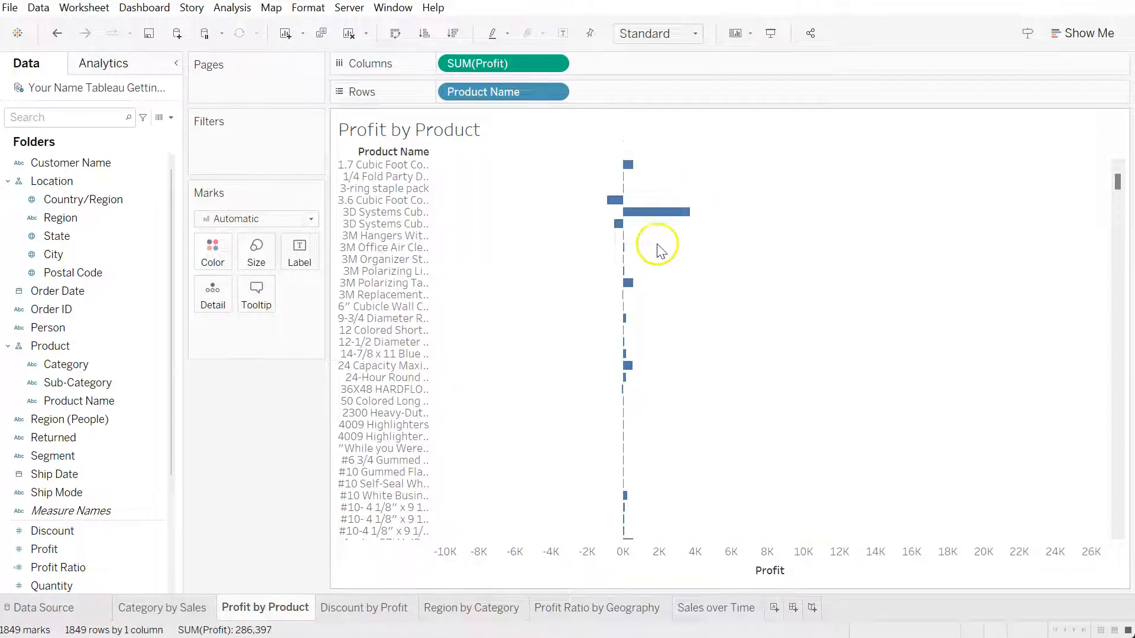
{"action": "mouse_move", "coordinate": [627, 166]}
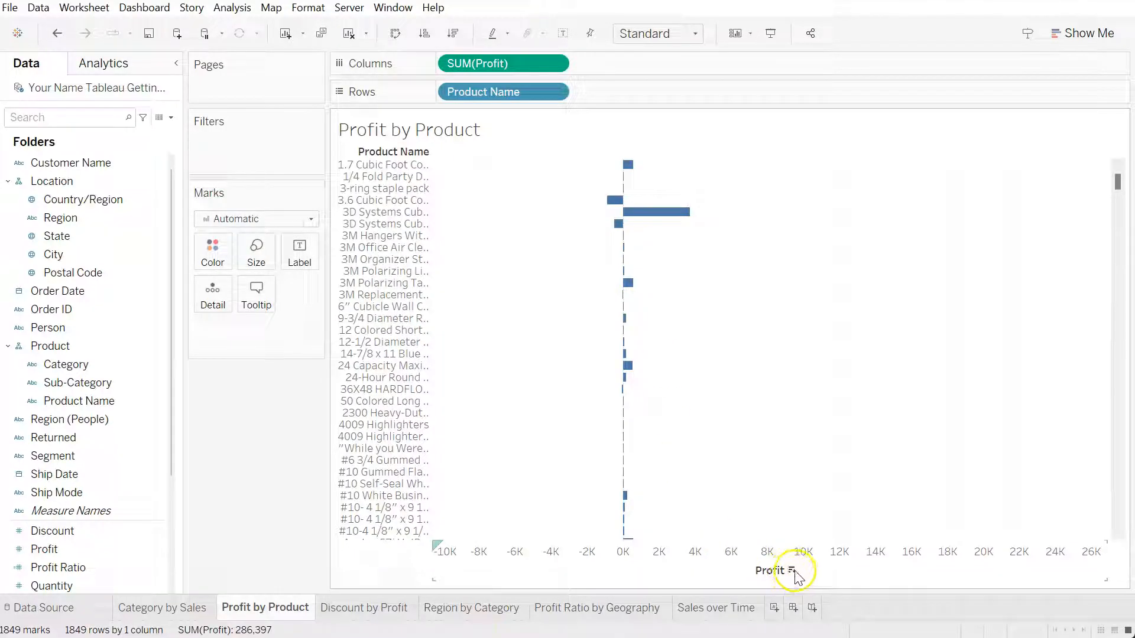
{"action": "left_click", "coordinate": [793, 571]}
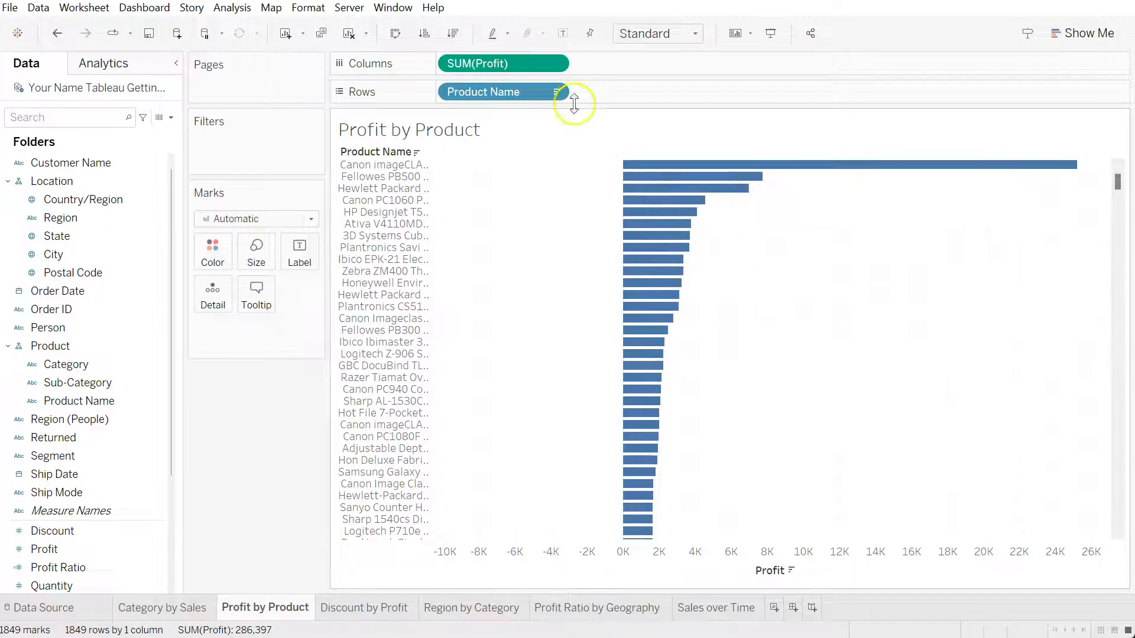
Change the Profit measure on the columns to Average and sort the products by descending average profit
{"action": "left_click", "coordinate": [553, 63]}
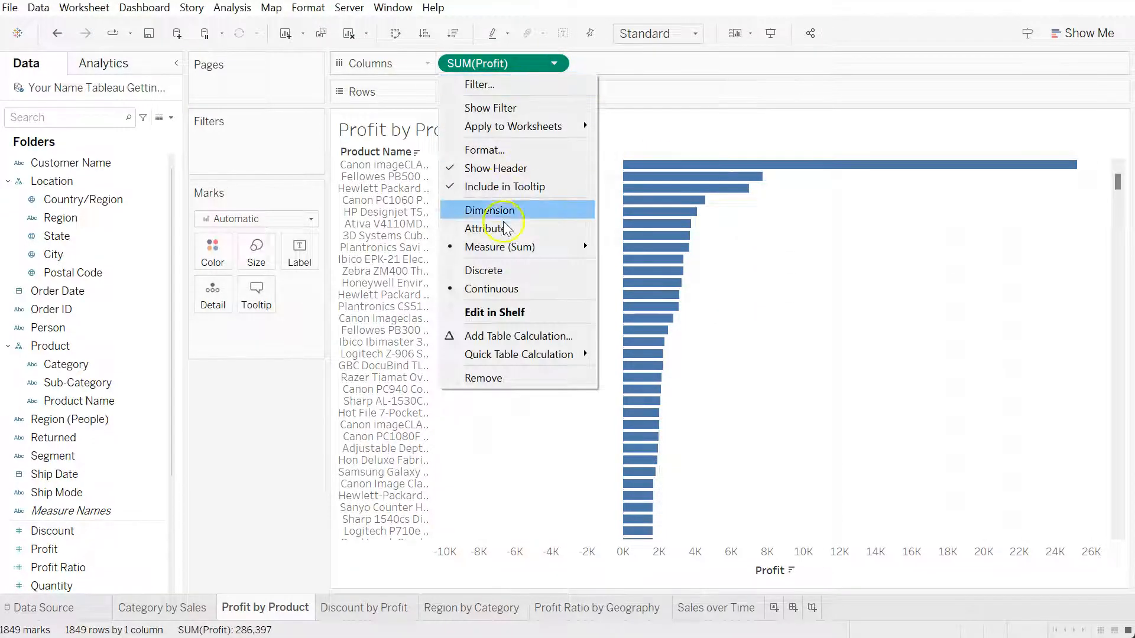
{"action": "mouse_move", "coordinate": [516, 252]}
{"action": "left_click", "coordinate": [641, 263]}
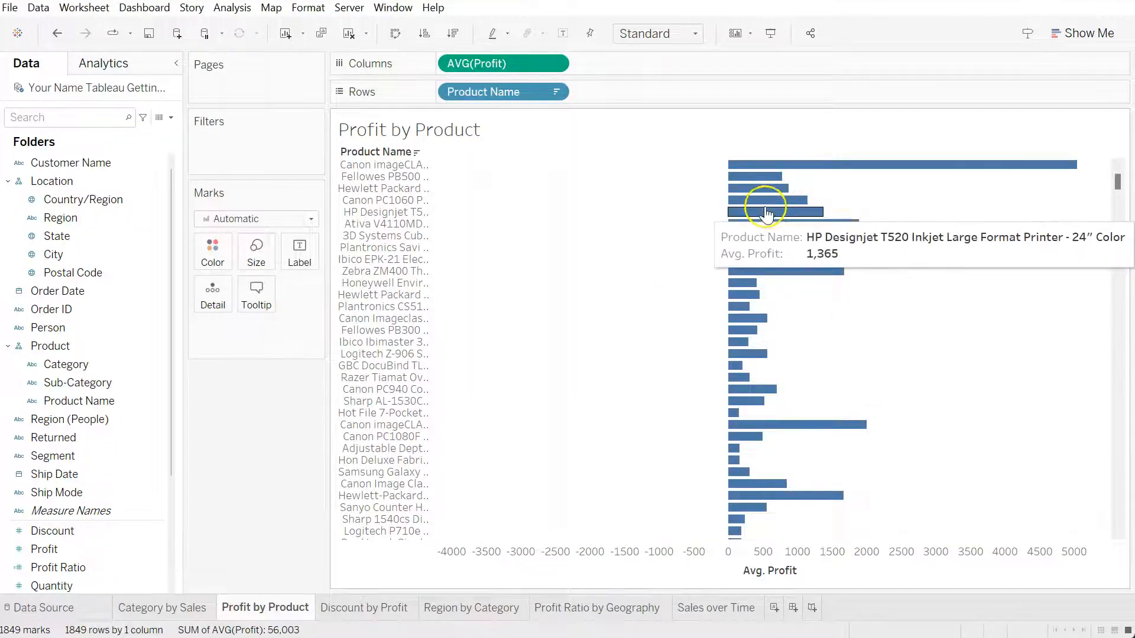
{"action": "left_click", "coordinate": [804, 572]}
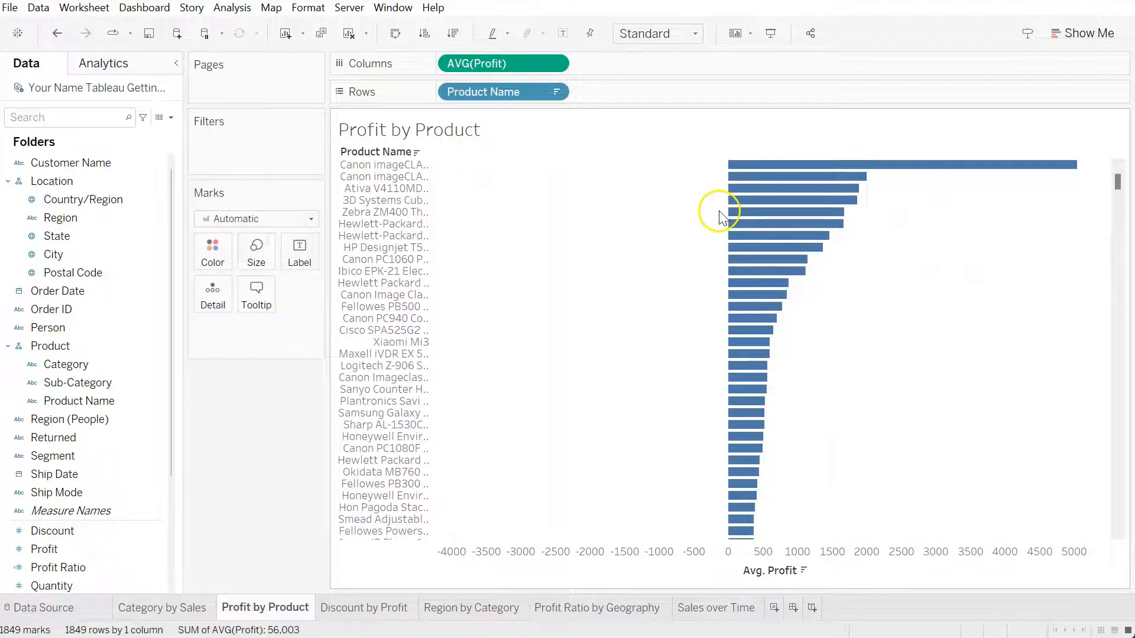
{"action": "mouse_move", "coordinate": [789, 168]}
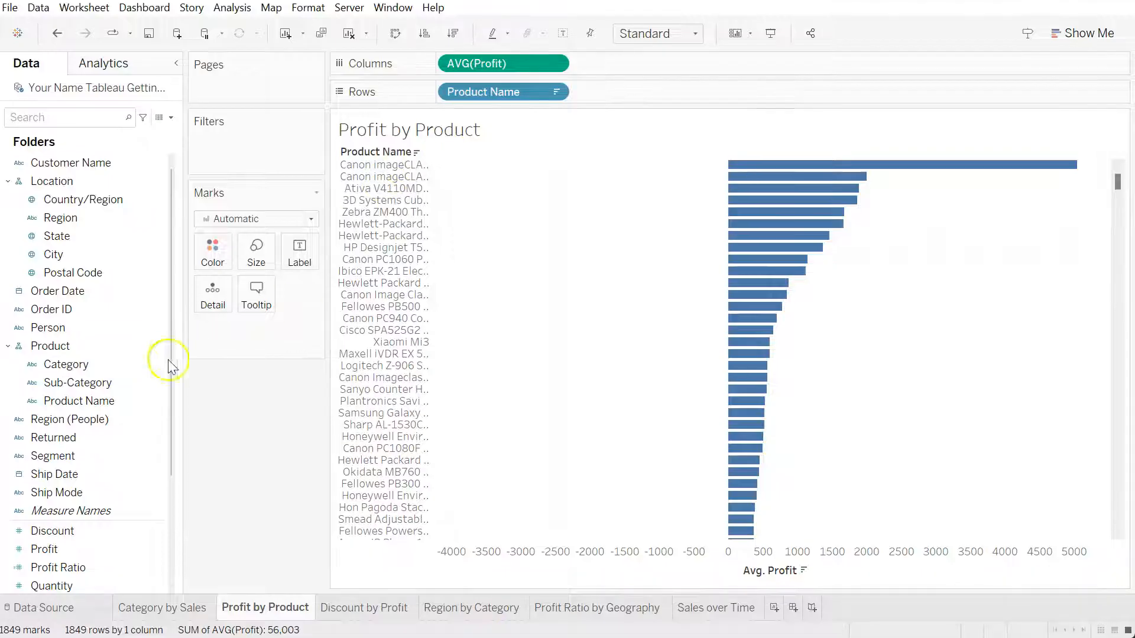
Color the bars by Profit and aggregate the color measure as Average
{"action": "left_click", "coordinate": [83, 554]}
{"action": "left_click_drag", "start_coordinate": [69, 550], "coordinate": [217, 254]}
{"action": "left_click", "coordinate": [302, 329]}
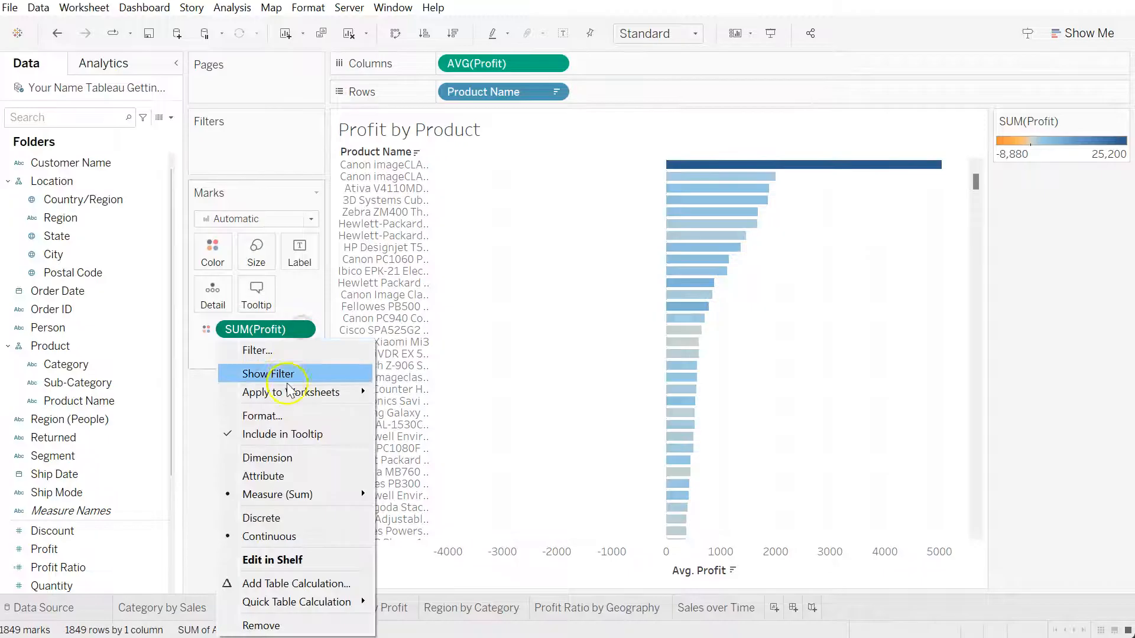
{"action": "mouse_move", "coordinate": [344, 498]}
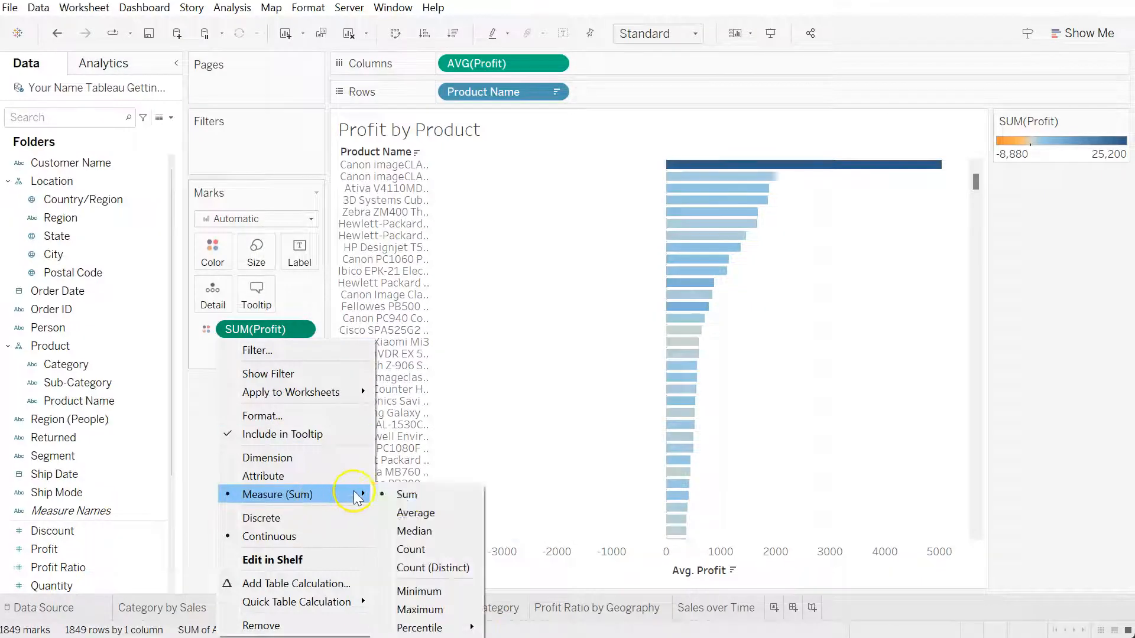
{"action": "left_click", "coordinate": [407, 508]}
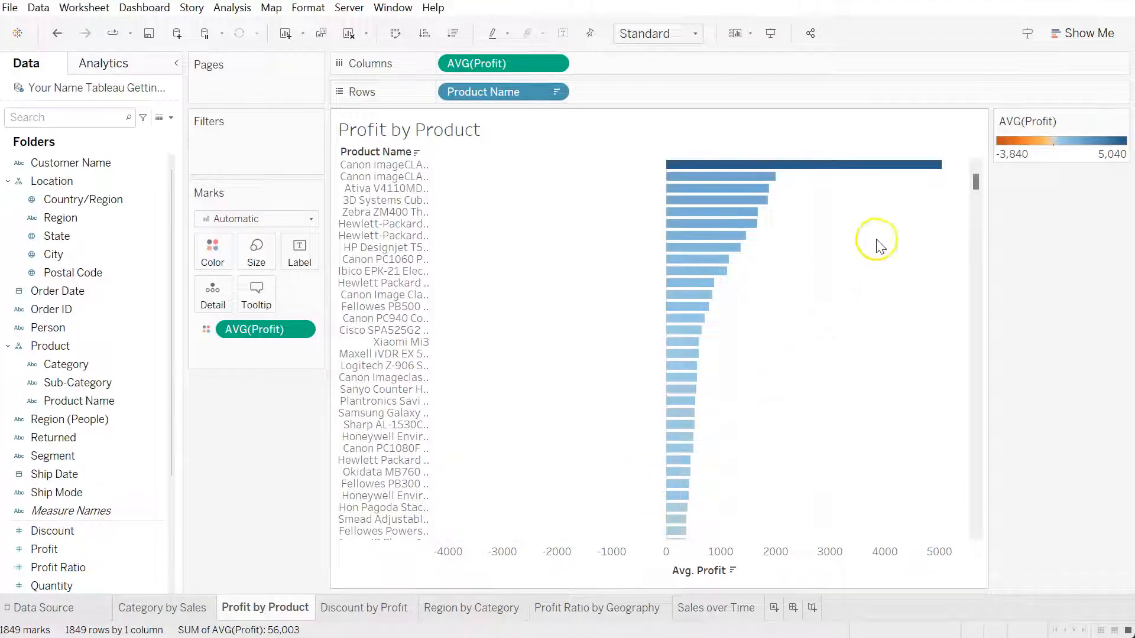
Choose the Red-Green Diverging palette for the average profit colors
{"action": "left_click", "coordinate": [213, 252]}
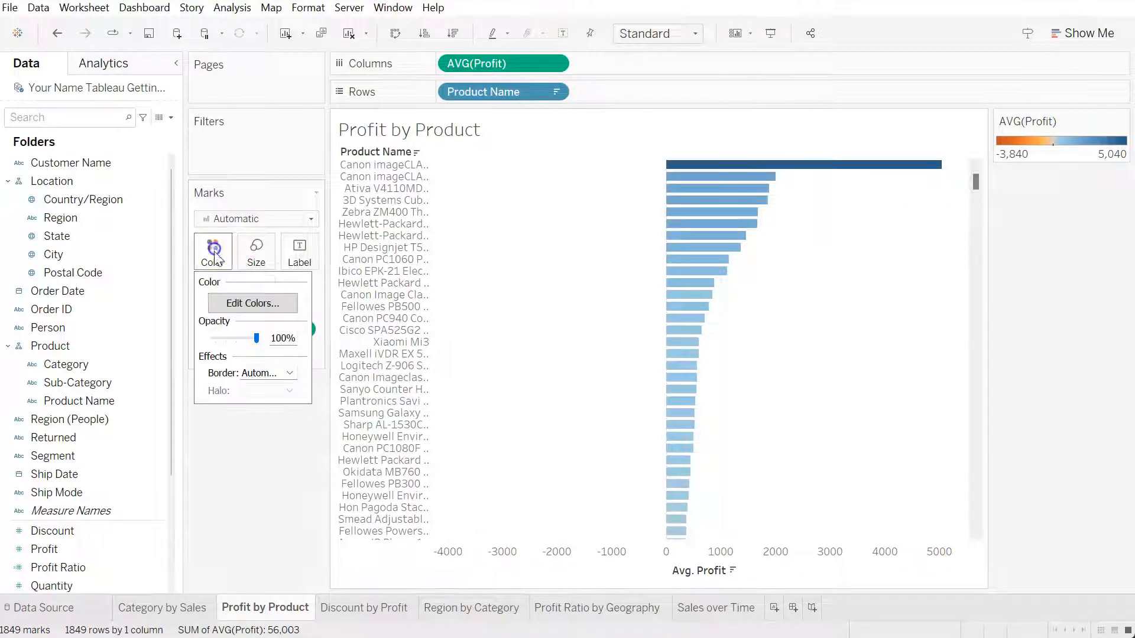
{"action": "left_click", "coordinate": [253, 304]}
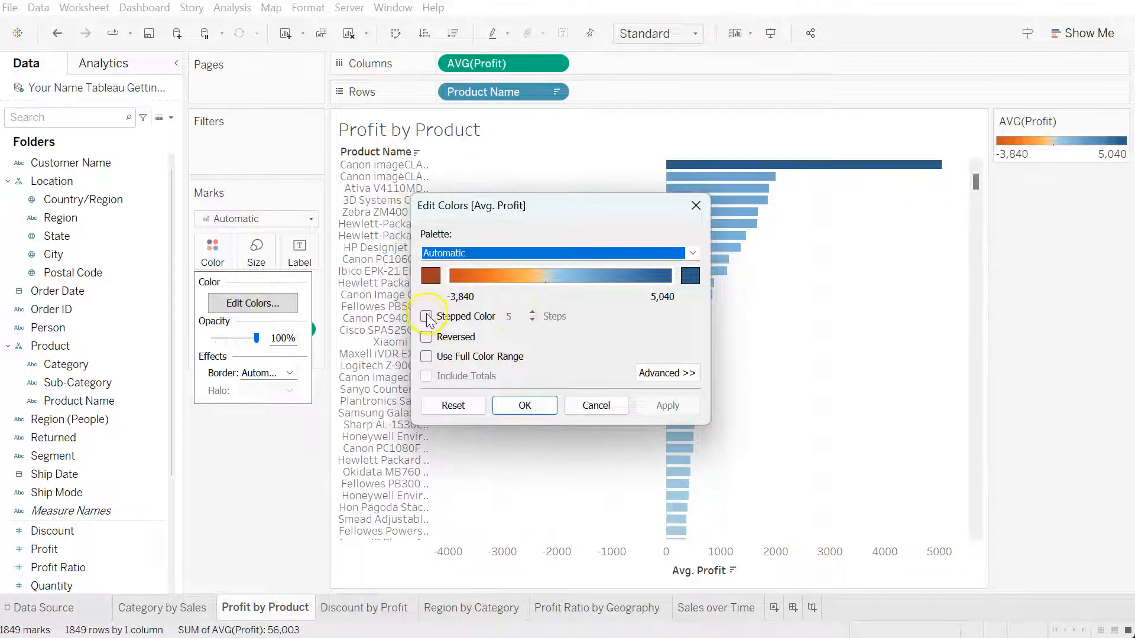
{"action": "left_click", "coordinate": [484, 253]}
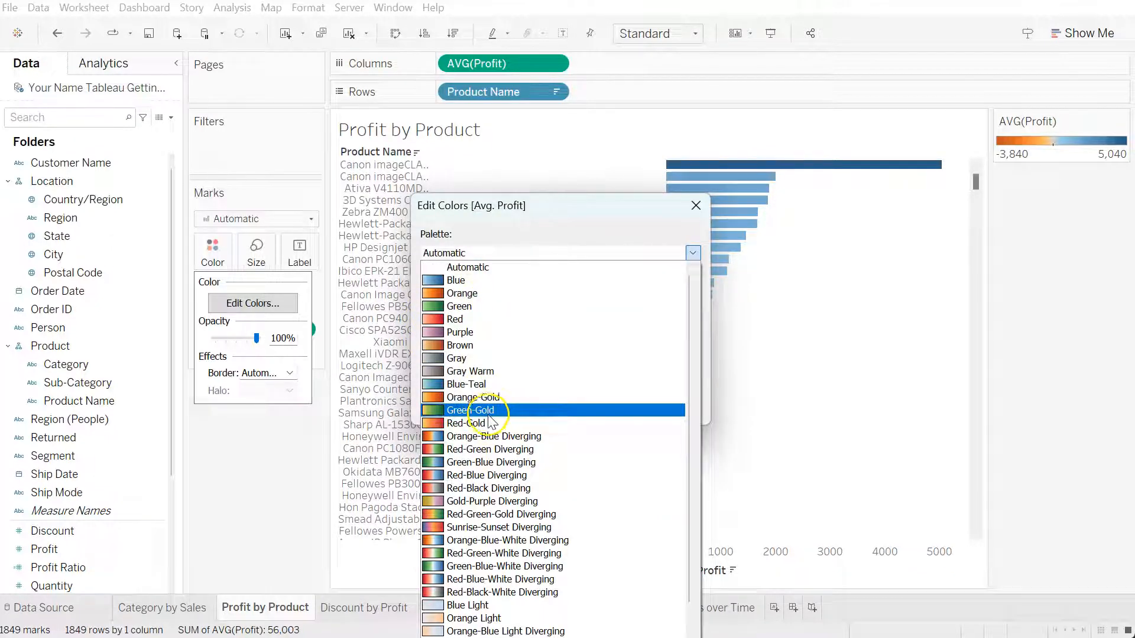
{"action": "left_click", "coordinate": [486, 452]}
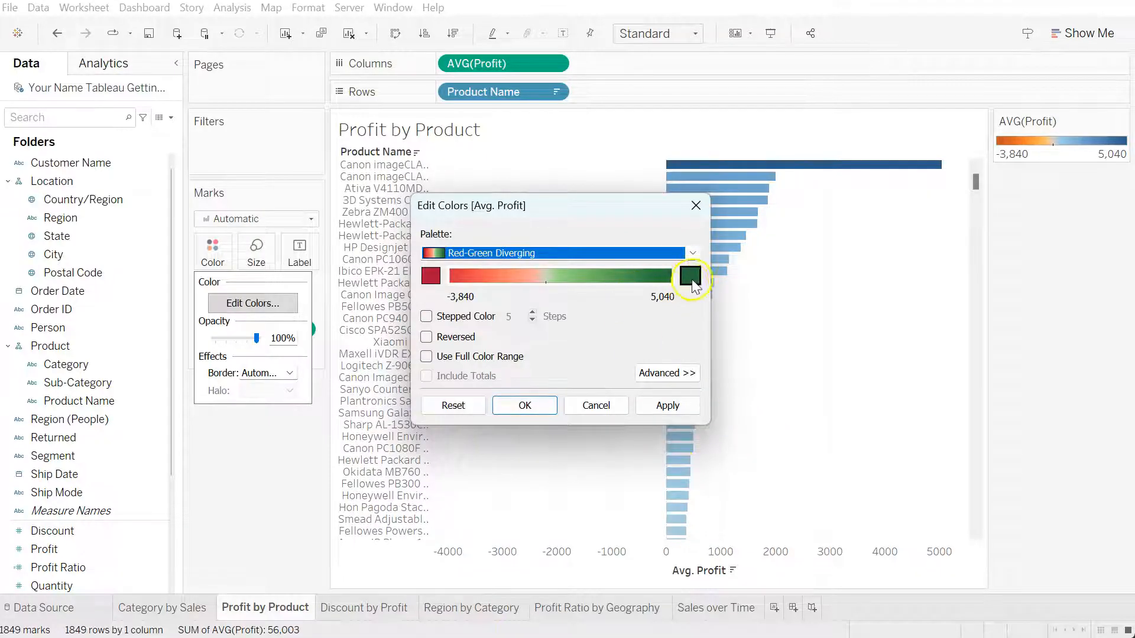
Set the color range to start at -5,000 and end at 5,000, and apply the color changes
{"action": "left_click", "coordinate": [666, 373]}
{"action": "left_click", "coordinate": [426, 404]}
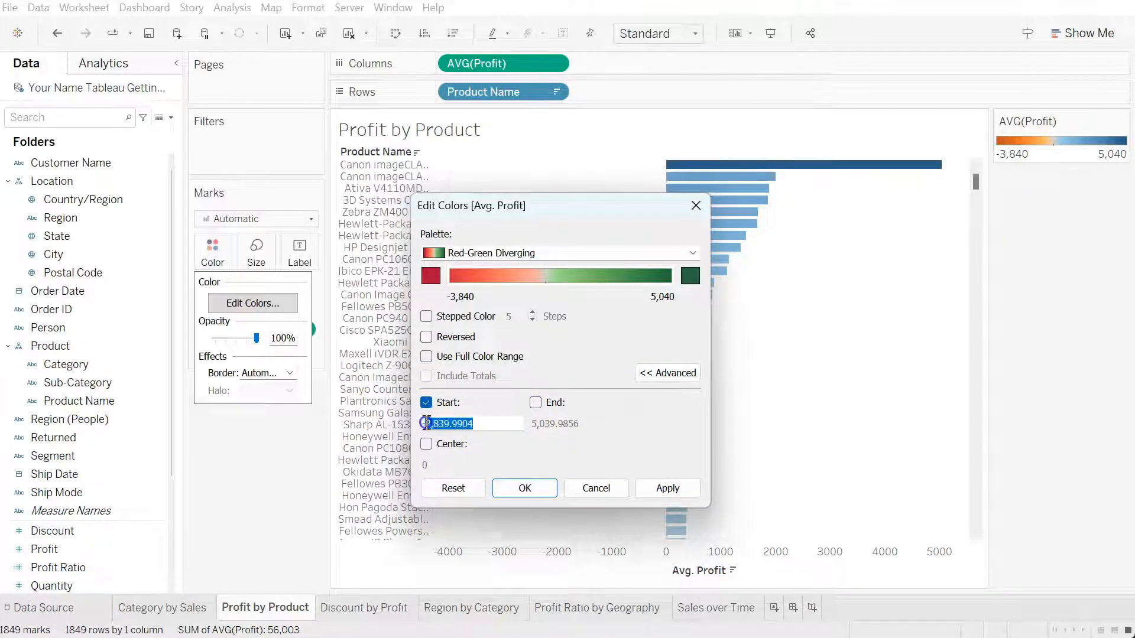
{"action": "type", "text": "-5000"}
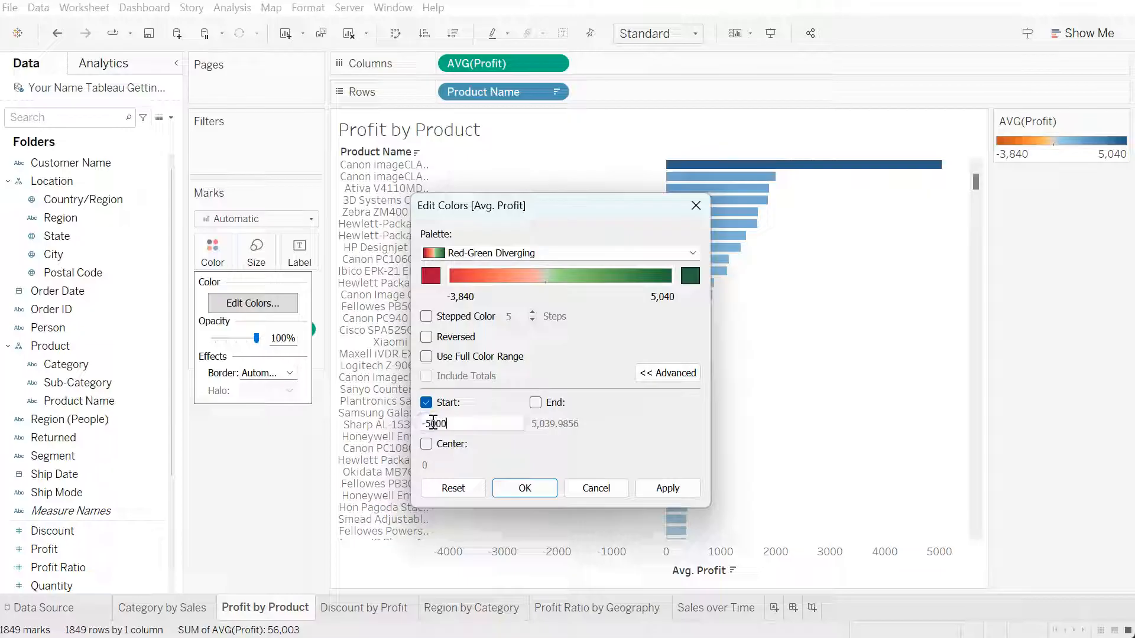
{"action": "left_click", "coordinate": [536, 404]}
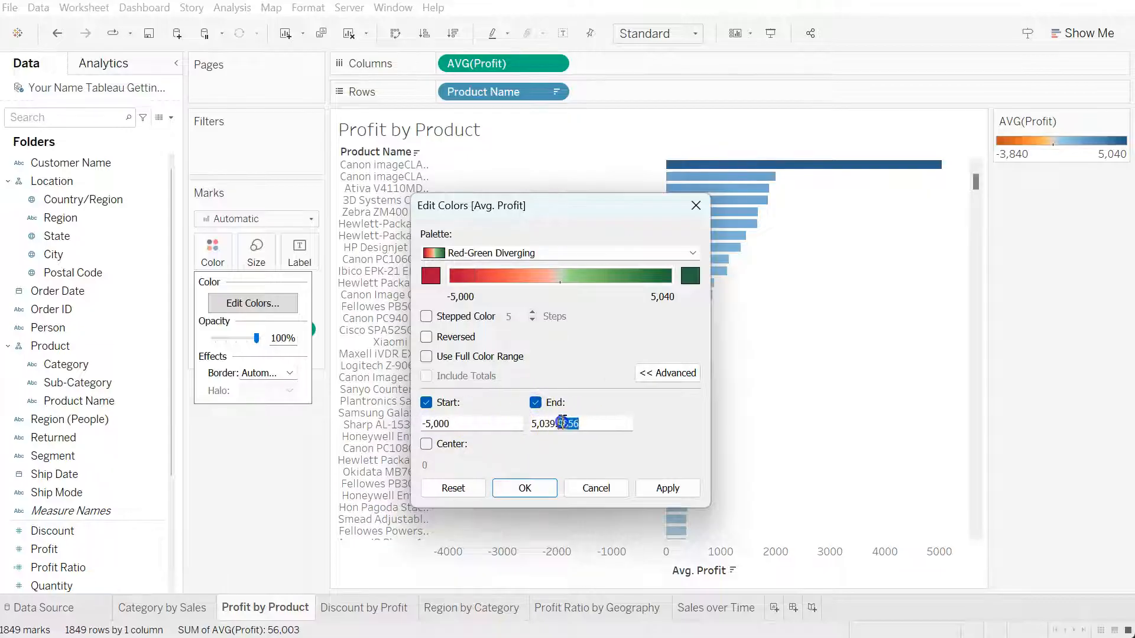
{"action": "type", "text": "000"}
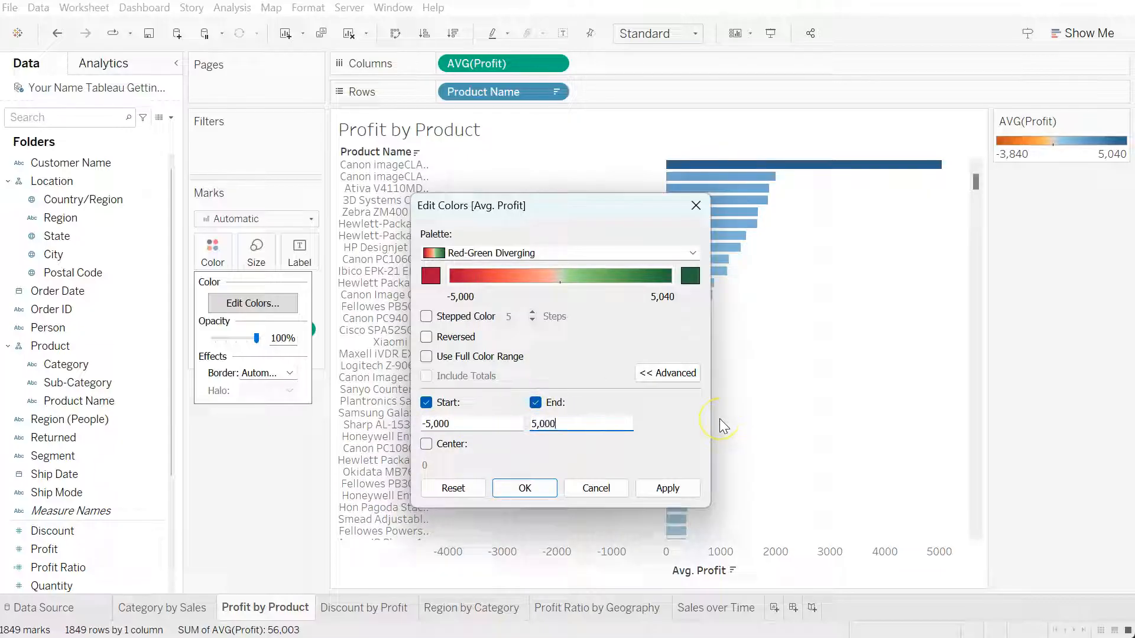
{"action": "left_click", "coordinate": [550, 490]}
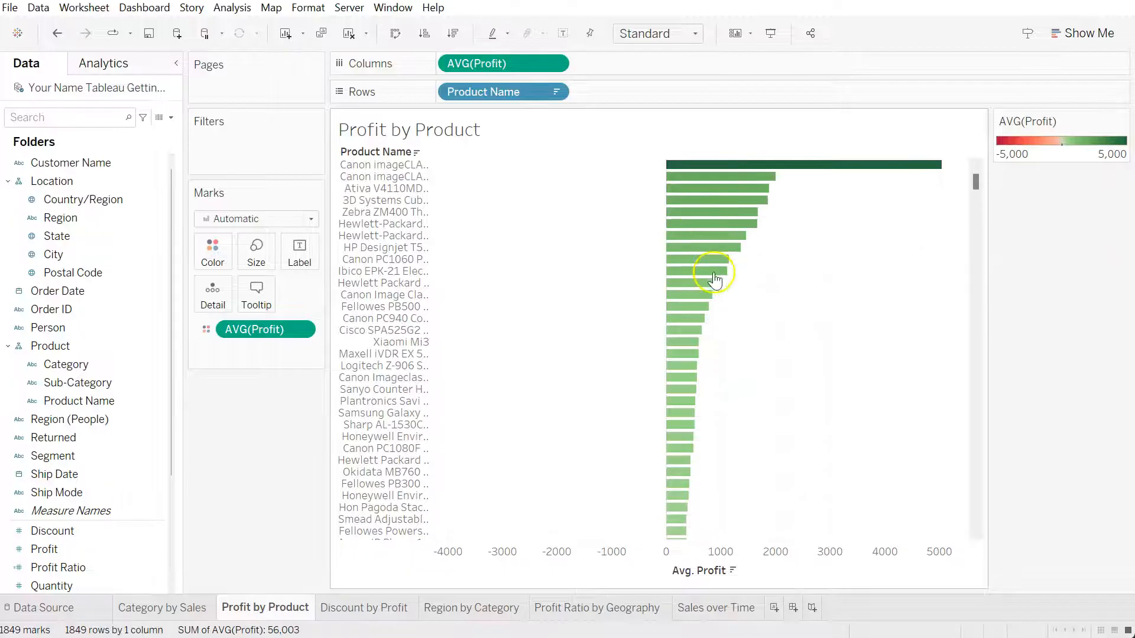
Examine the sorted bars from the most profitable products down to the least profitable ones
{"action": "left_click_drag", "start_coordinate": [976, 181], "coordinate": [964, 524]}
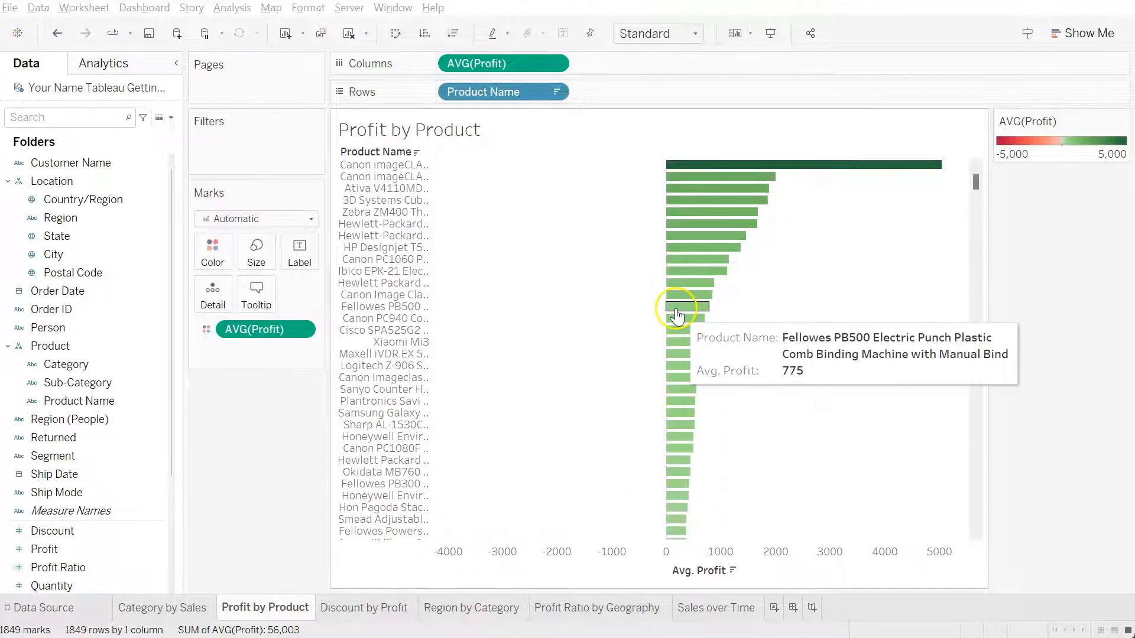
{"action": "left_click_drag", "start_coordinate": [972, 178], "coordinate": [971, 254]}
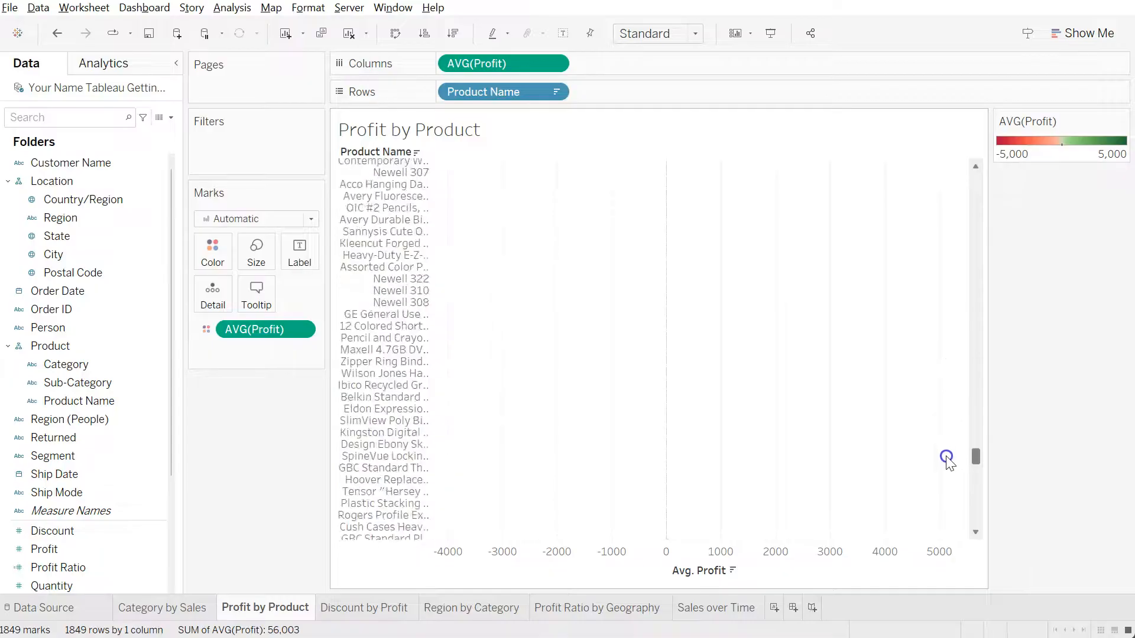
{"action": "left_click_drag", "start_coordinate": [951, 489], "coordinate": [957, 505]}
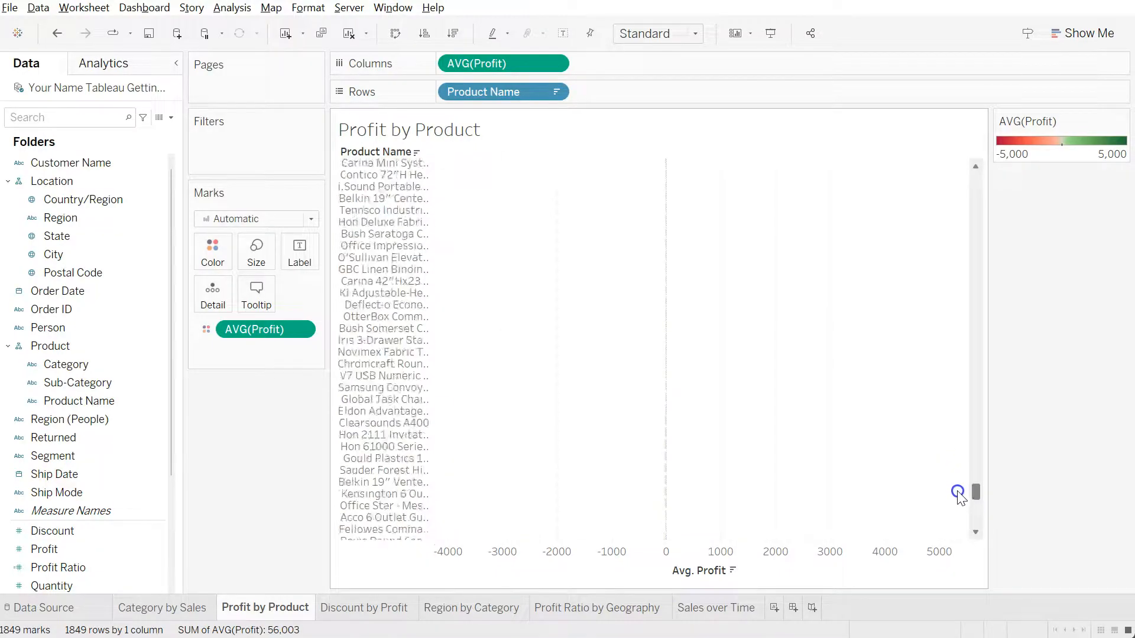
{"action": "left_click_drag", "start_coordinate": [957, 440], "coordinate": [971, 160]}
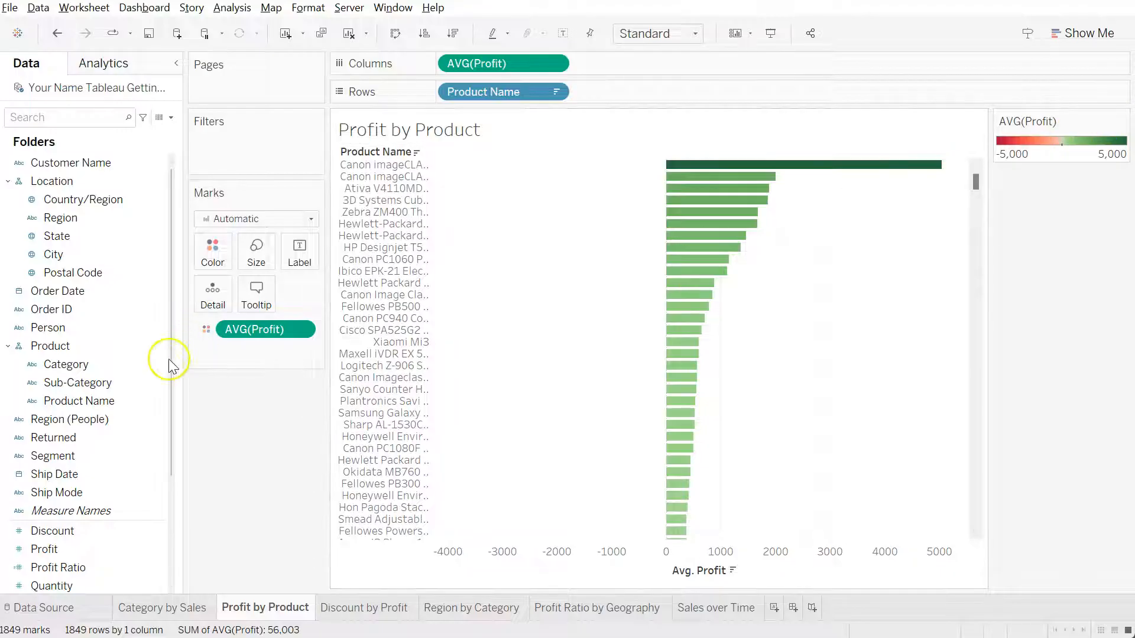
Add a filter on average Profit covering the full range of values and show its filter control beside the chart
{"action": "left_click_drag", "start_coordinate": [36, 549], "coordinate": [221, 142]}
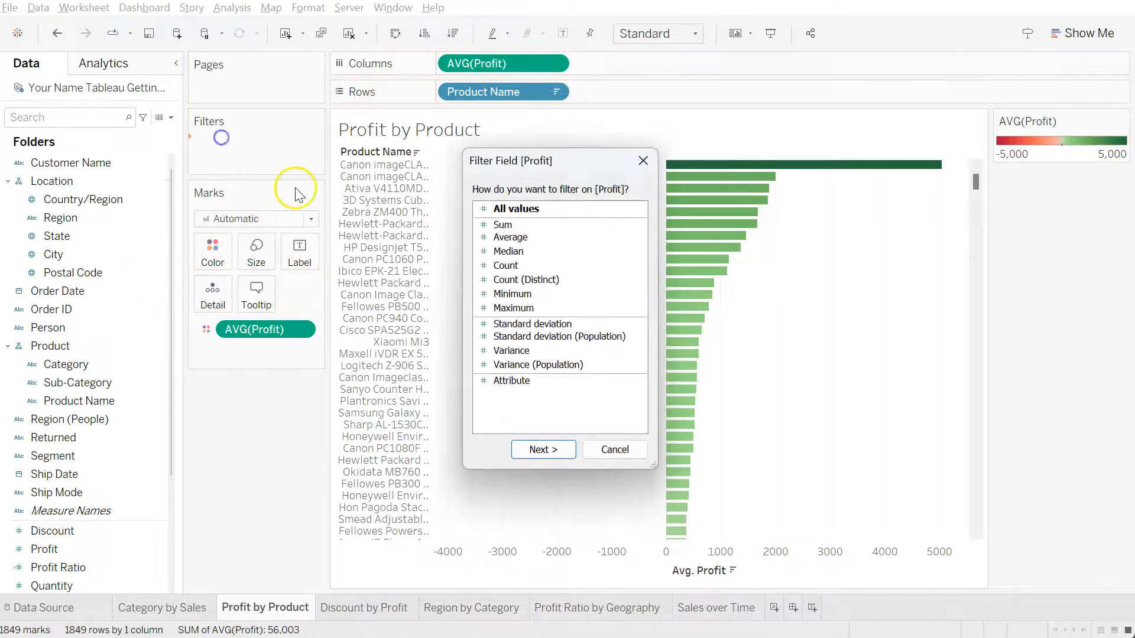
{"action": "left_click", "coordinate": [520, 236]}
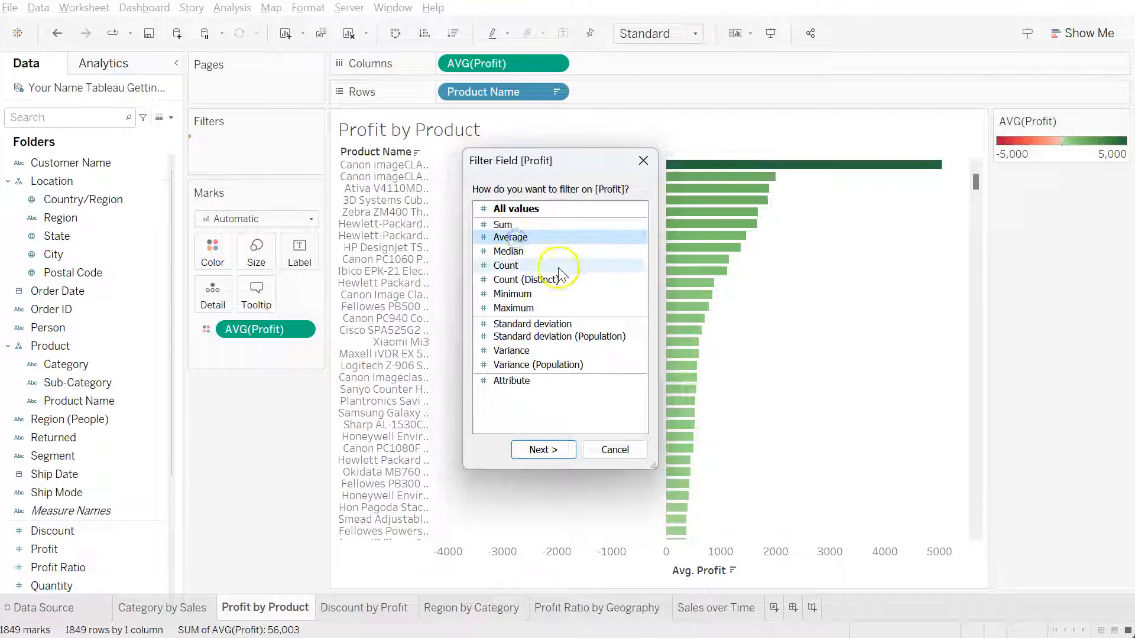
{"action": "left_click", "coordinate": [542, 450]}
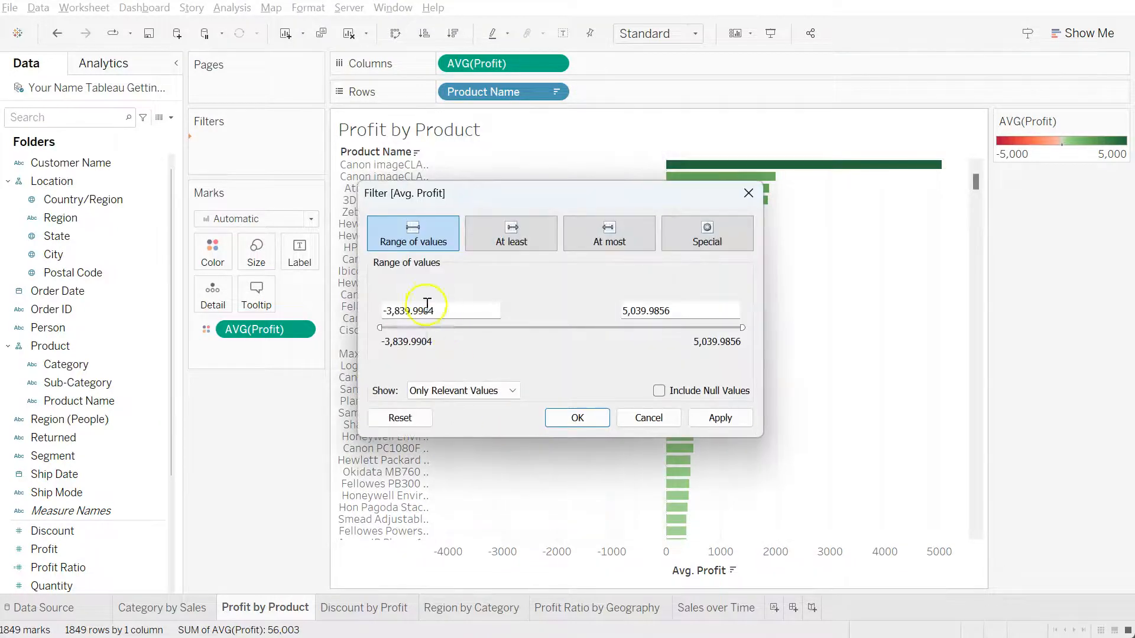
{"action": "left_click", "coordinate": [577, 418]}
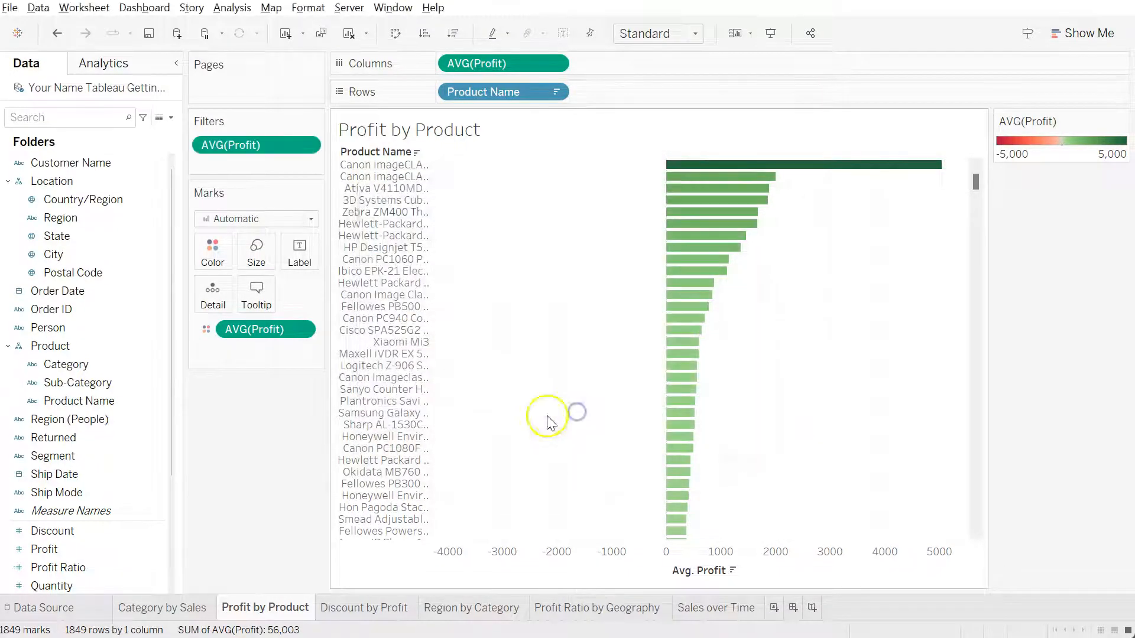
{"action": "left_click", "coordinate": [314, 145]}
{"action": "left_click", "coordinate": [290, 185]}
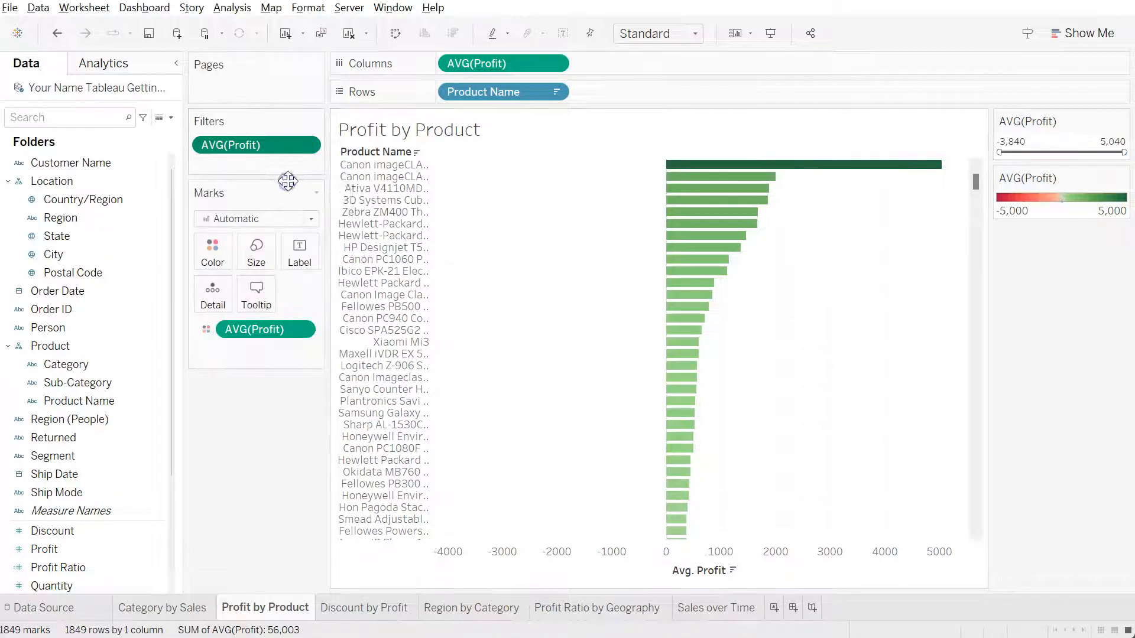
Try narrowing the average Profit filter range, lowering its maximum to about 905 and raising its minimum
{"action": "left_click_drag", "start_coordinate": [1122, 153], "coordinate": [1068, 153]}
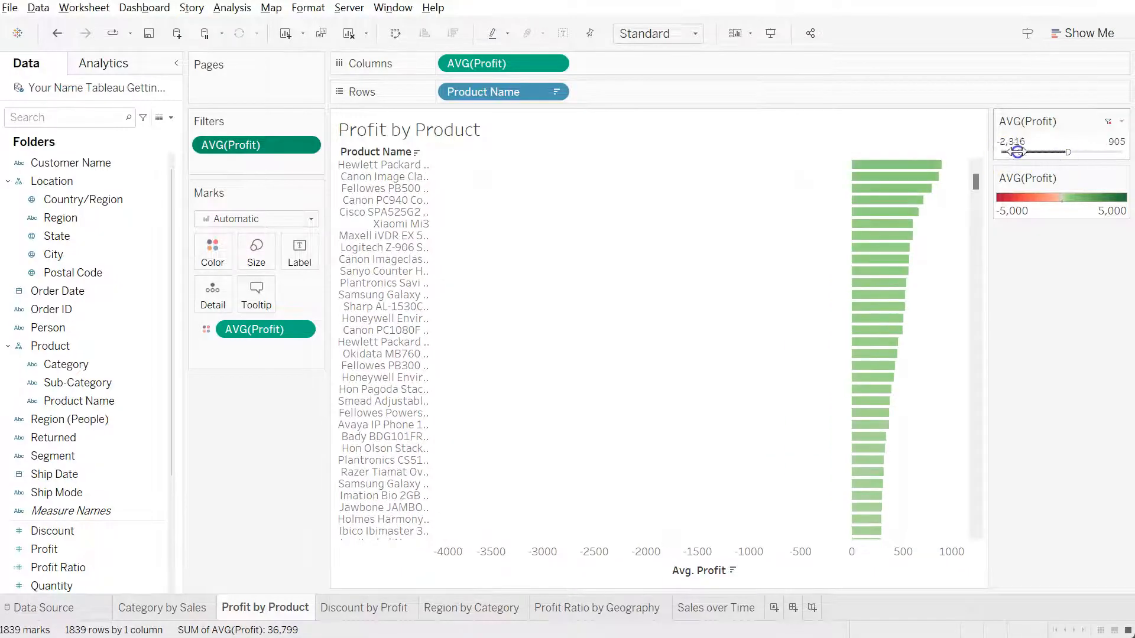
{"action": "left_click_drag", "start_coordinate": [1052, 153], "coordinate": [1098, 149]}
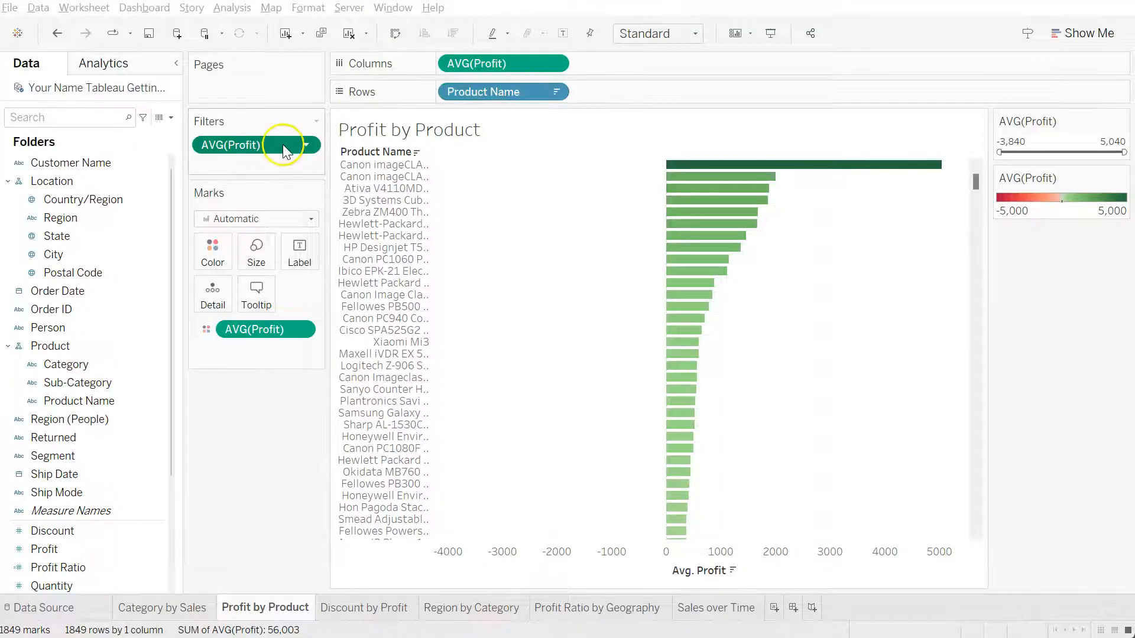
{"action": "left_click", "coordinate": [306, 146]}
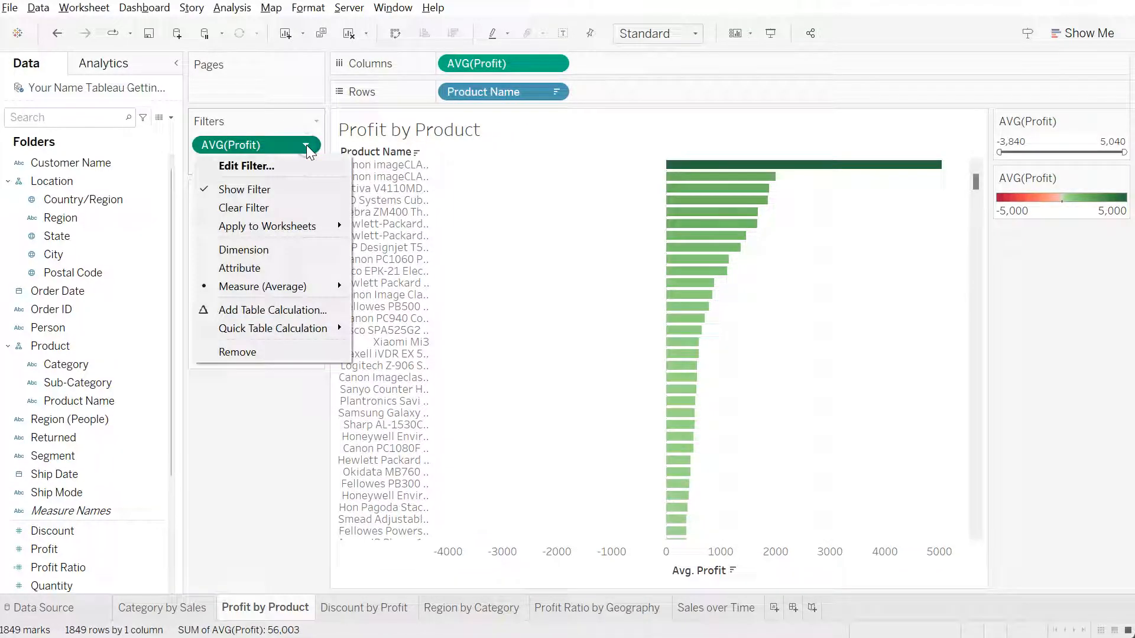
{"action": "left_click", "coordinate": [294, 167]}
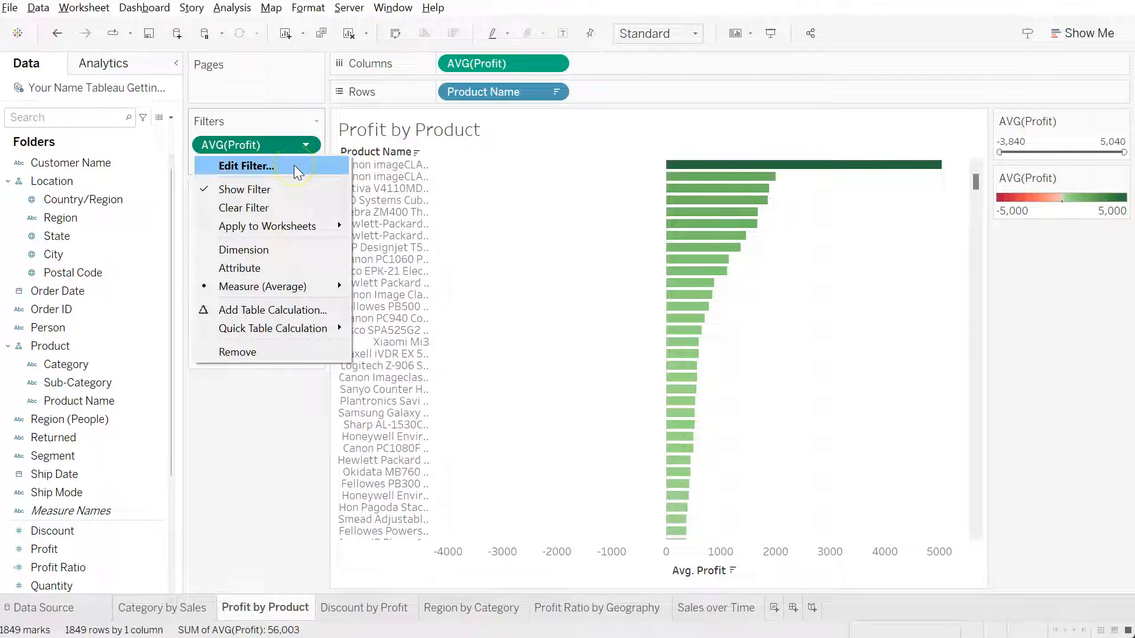
{"action": "left_click", "coordinate": [235, 448]}
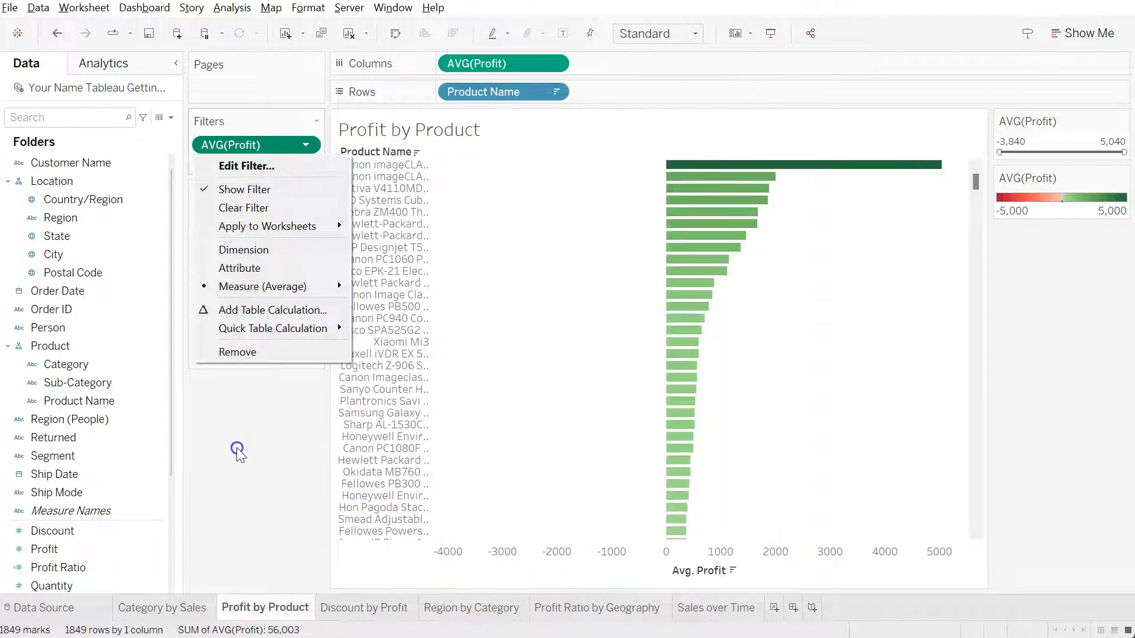
{"action": "left_click", "coordinate": [85, 479]}
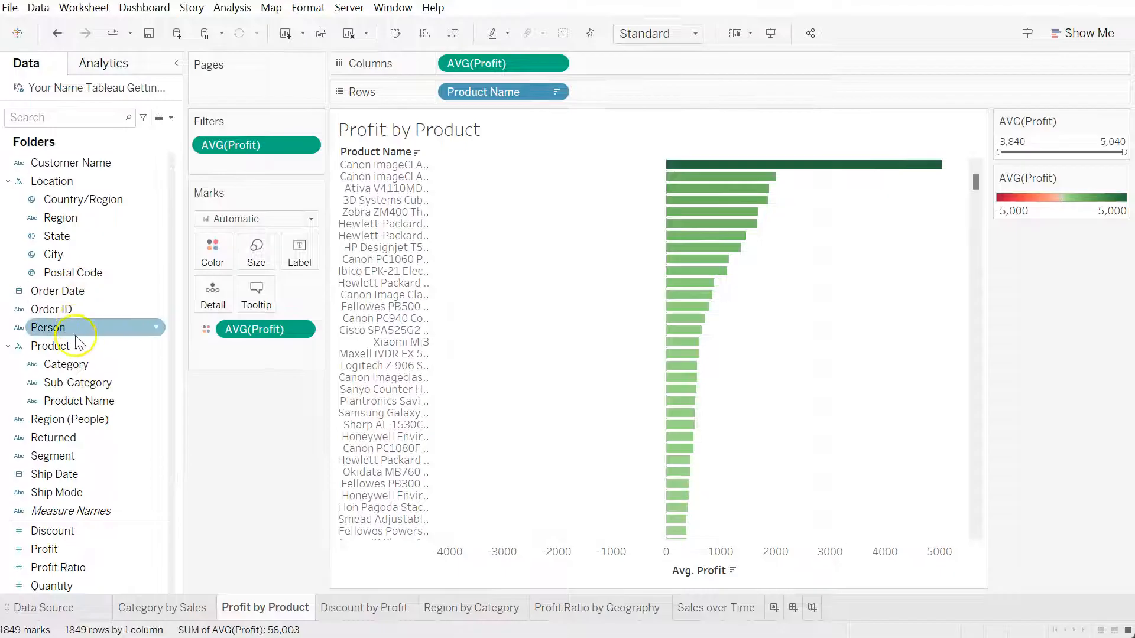
Start a Product Name filter with a by-field condition requiring average Profit equal to 0
{"action": "left_click_drag", "start_coordinate": [98, 401], "coordinate": [237, 161]}
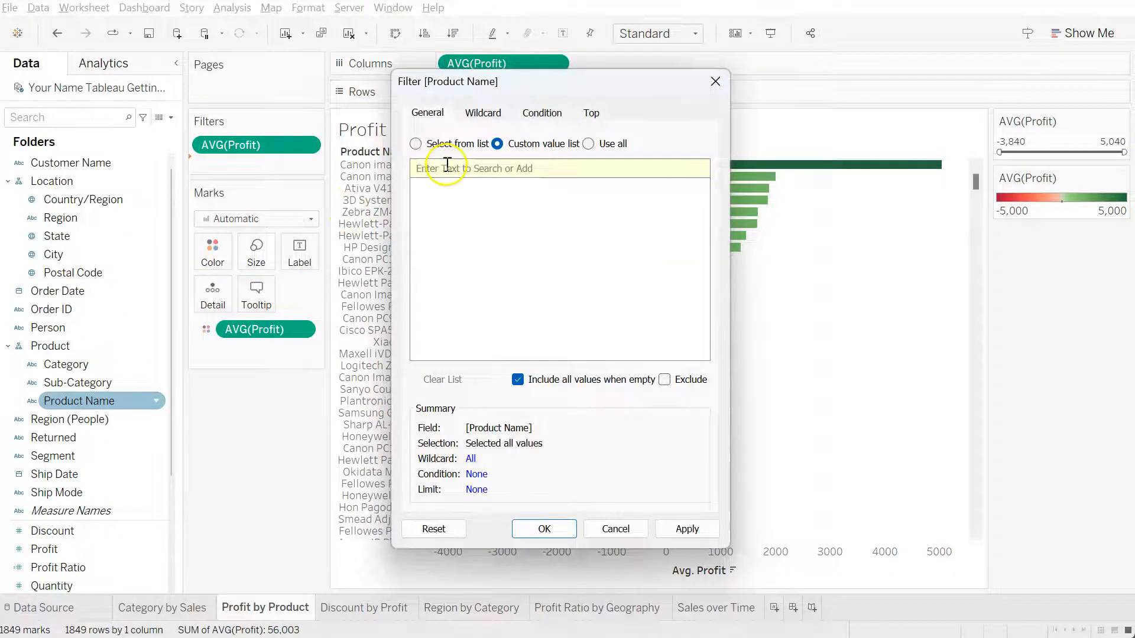
{"action": "left_click", "coordinate": [541, 112]}
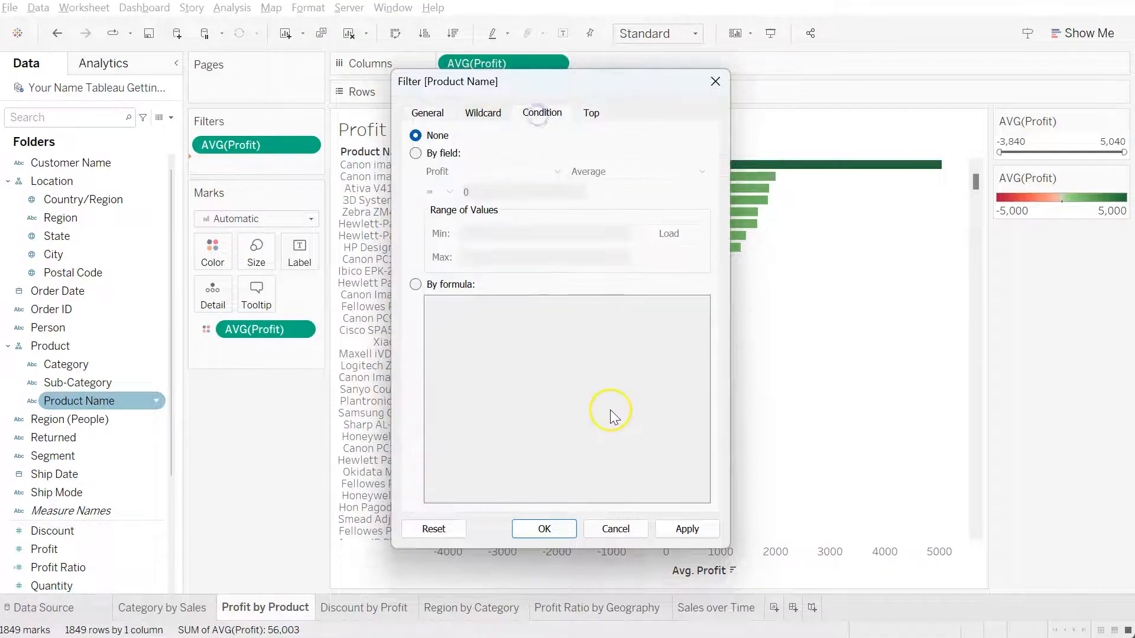
{"action": "left_click", "coordinate": [415, 154]}
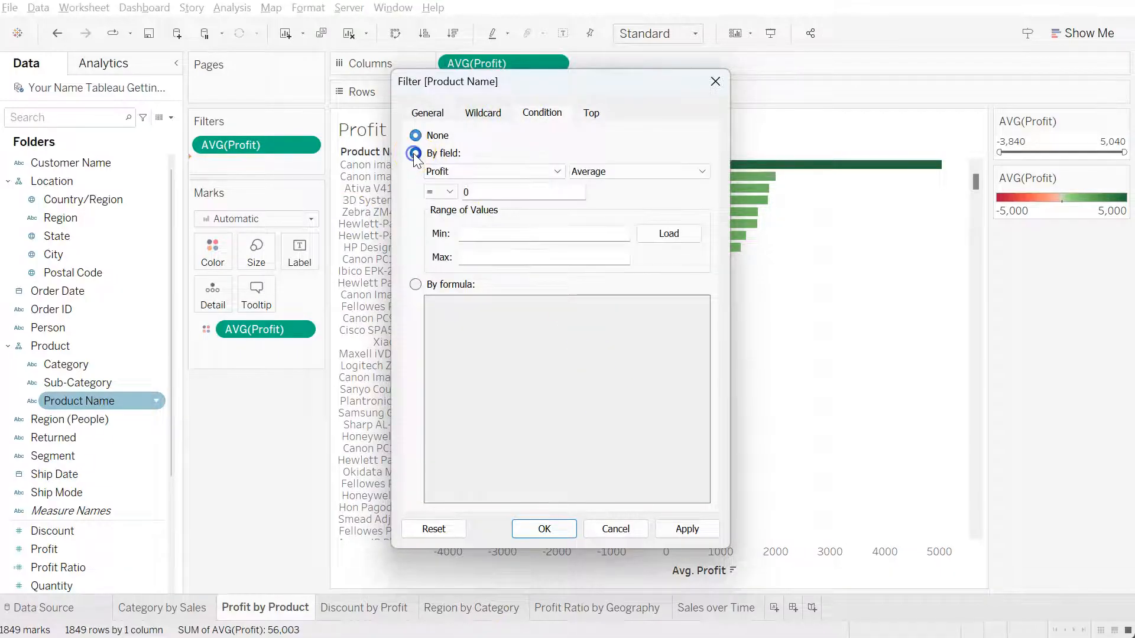
Limit the Product Name filter by field to the top 10 products by average Profit and apply the filter
{"action": "left_click", "coordinate": [591, 112]}
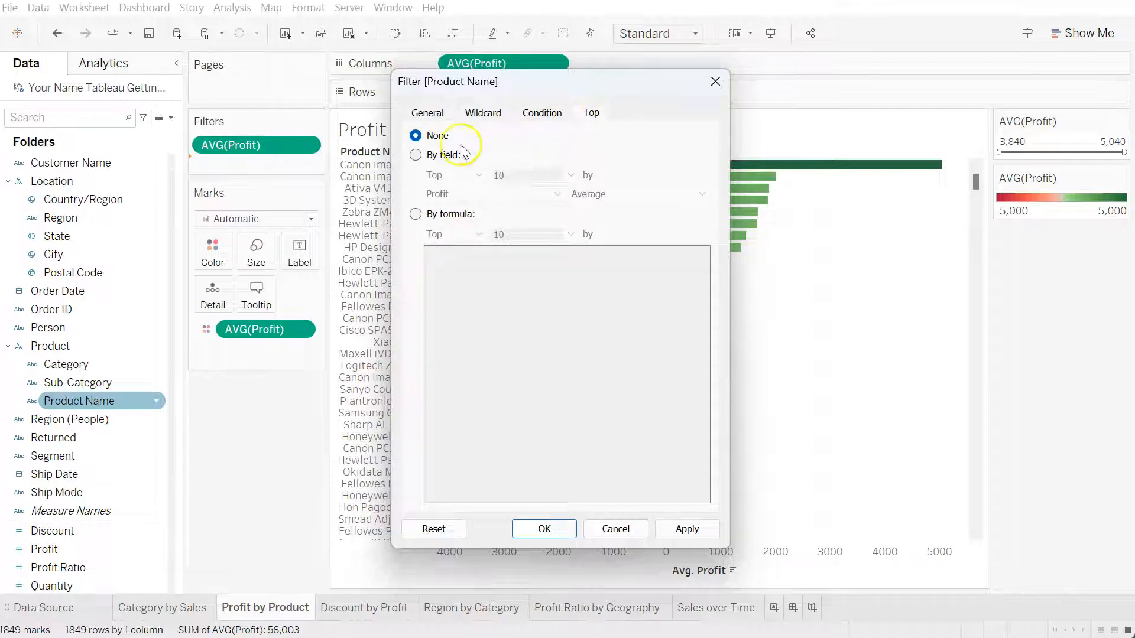
{"action": "left_click", "coordinate": [416, 155]}
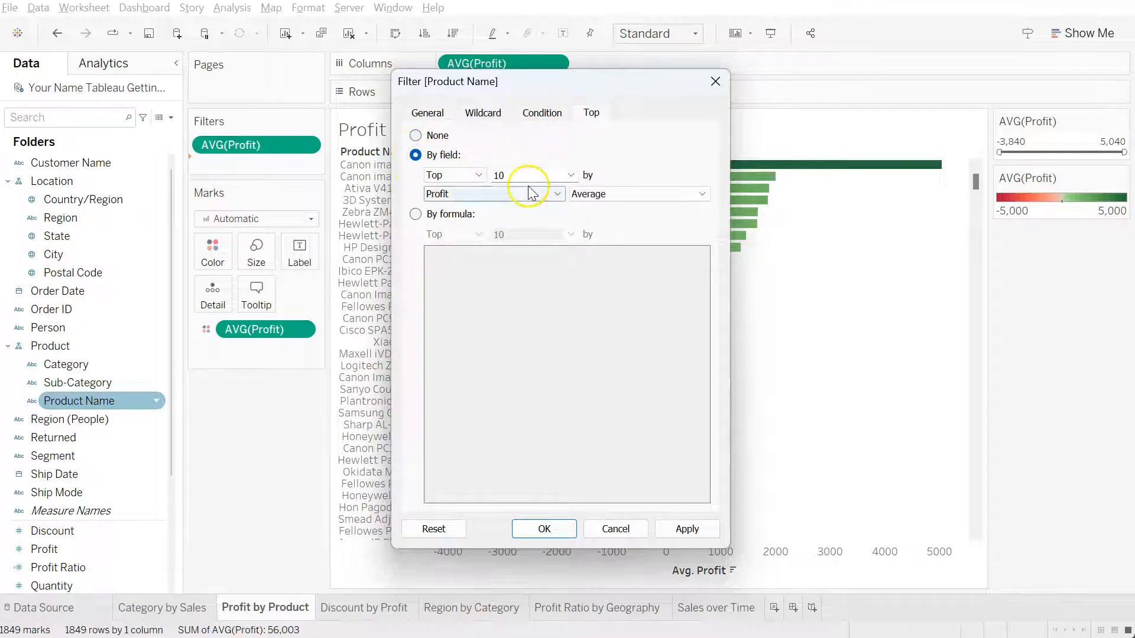
{"action": "left_click", "coordinate": [461, 175]}
{"action": "left_click", "coordinate": [464, 186]}
{"action": "left_click", "coordinate": [476, 176]}
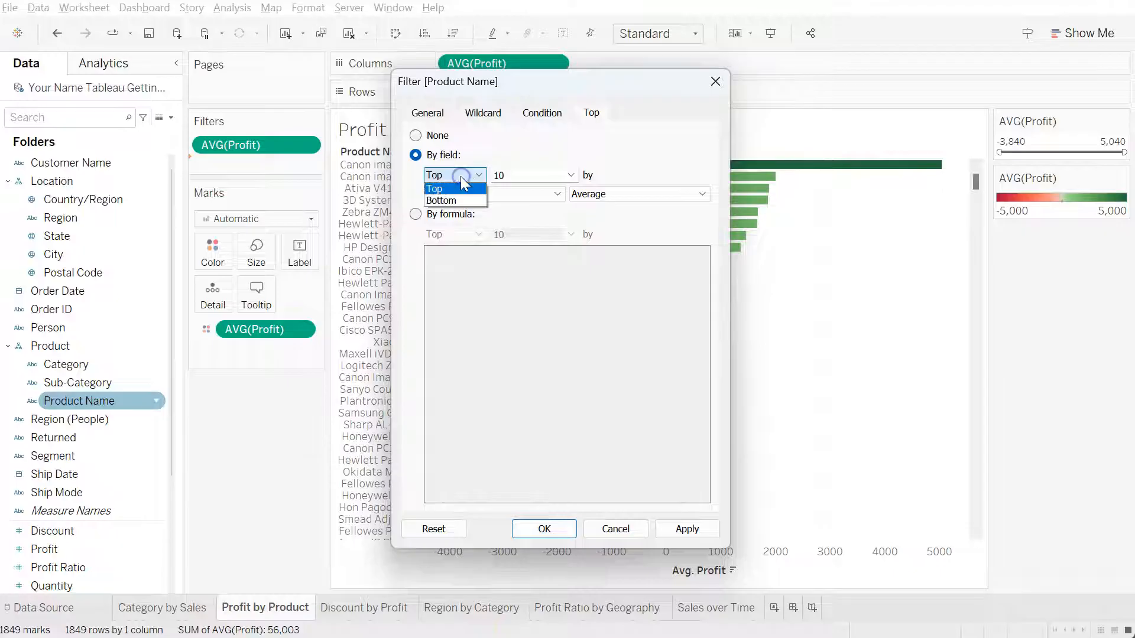
{"action": "left_click", "coordinate": [476, 176]}
{"action": "left_click", "coordinate": [489, 194]}
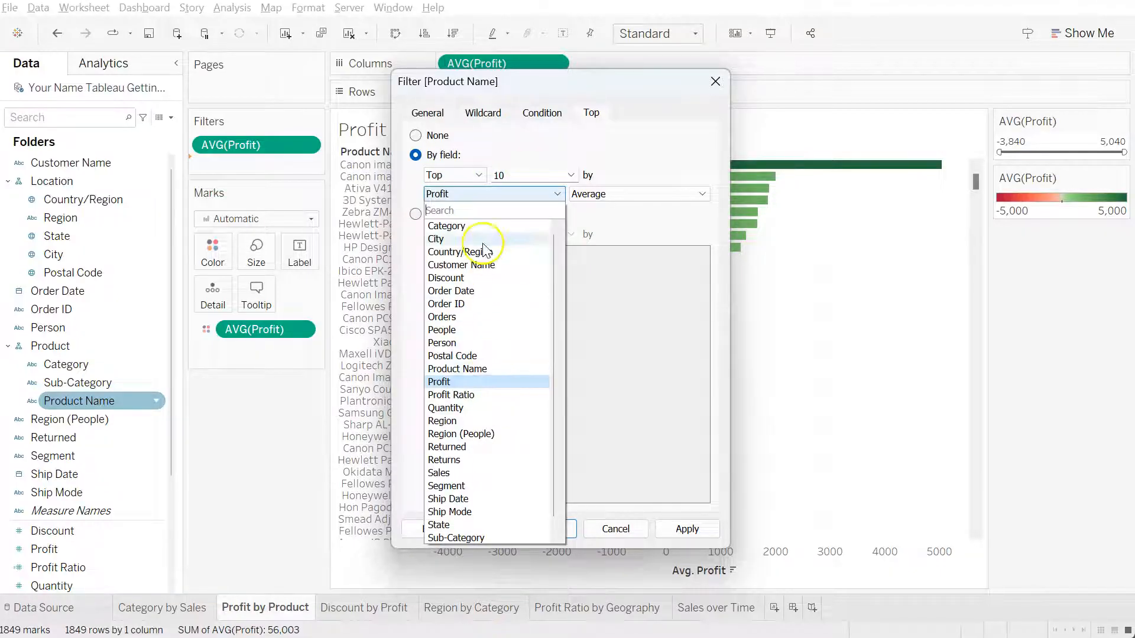
{"action": "left_click", "coordinate": [499, 194]}
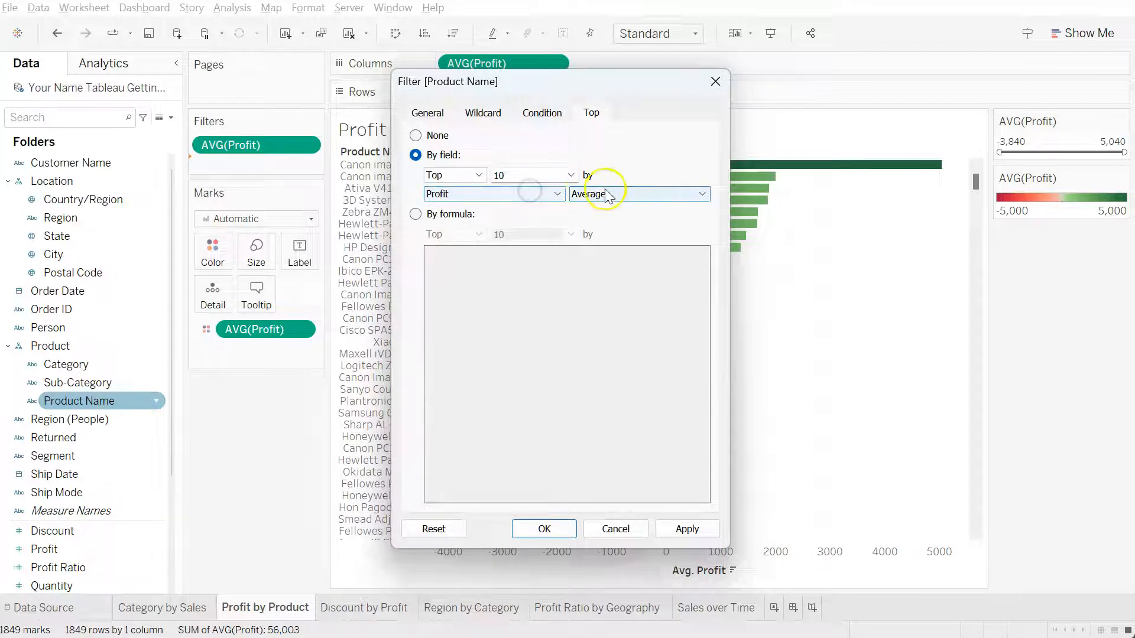
{"action": "left_click", "coordinate": [623, 192]}
{"action": "left_click", "coordinate": [623, 189]}
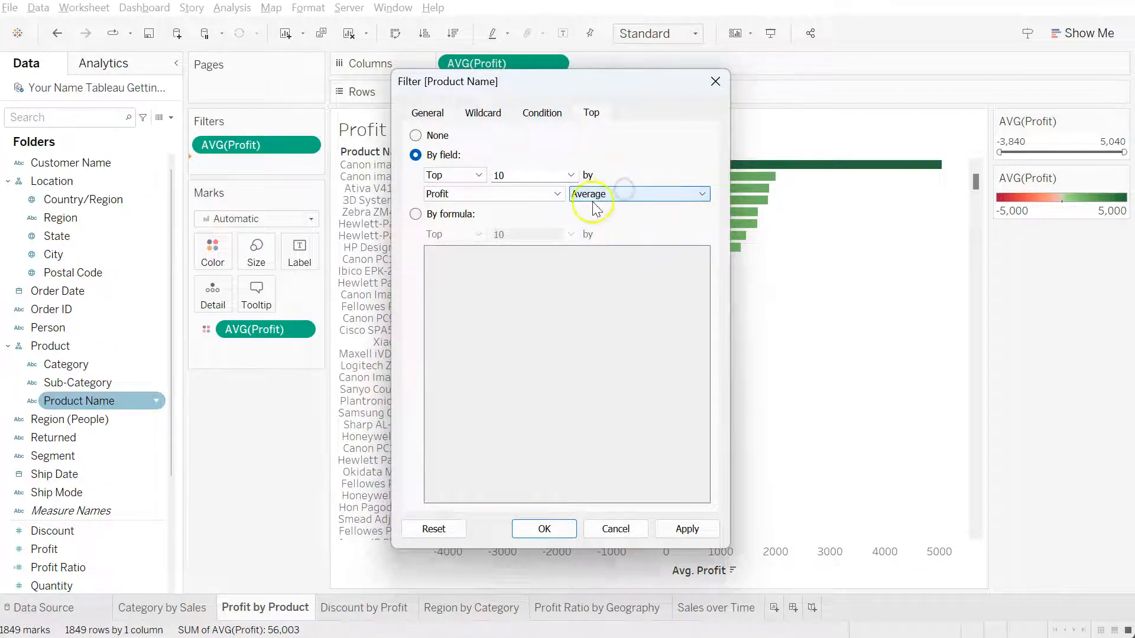
{"action": "left_click", "coordinate": [545, 530]}
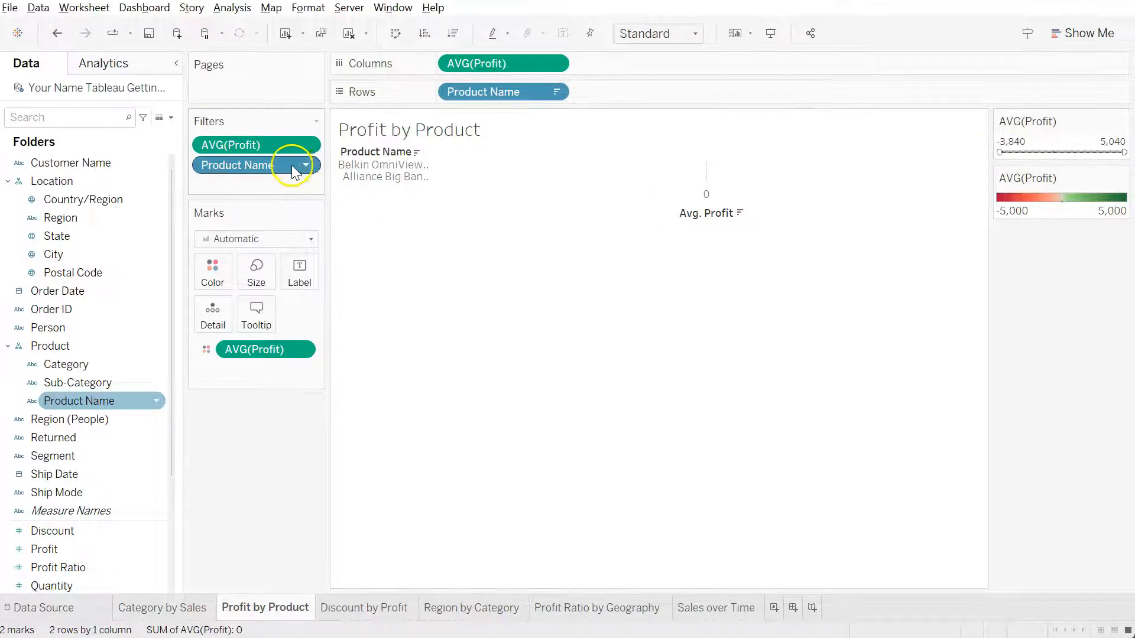
Remove the average Profit filter from the sheet and undo the removal
{"action": "left_click_drag", "start_coordinate": [286, 146], "coordinate": [281, 431]}
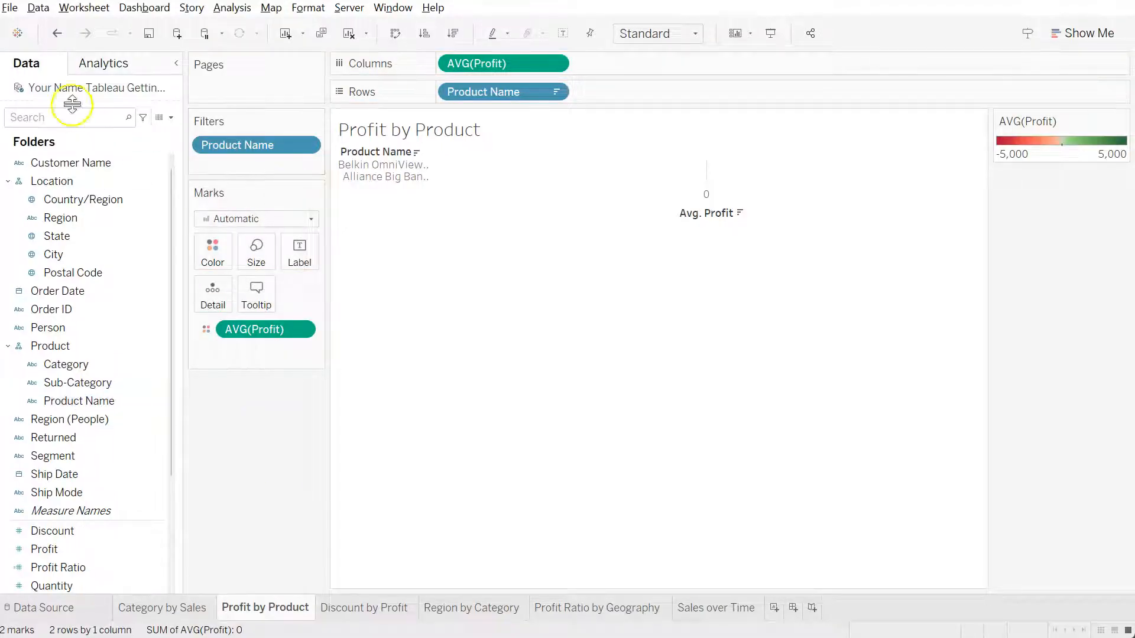
{"action": "left_click", "coordinate": [57, 33]}
Edit the Product Name filter, setting both its top 10 limit and its by-field condition to None
{"action": "left_click", "coordinate": [306, 165]}
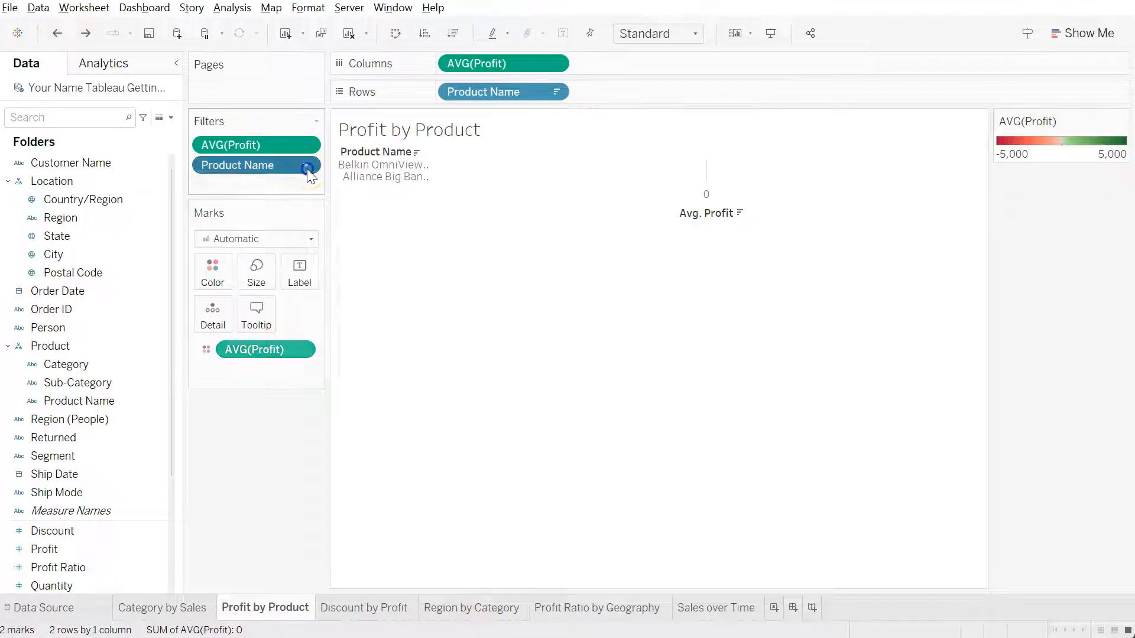
{"action": "left_click", "coordinate": [291, 185]}
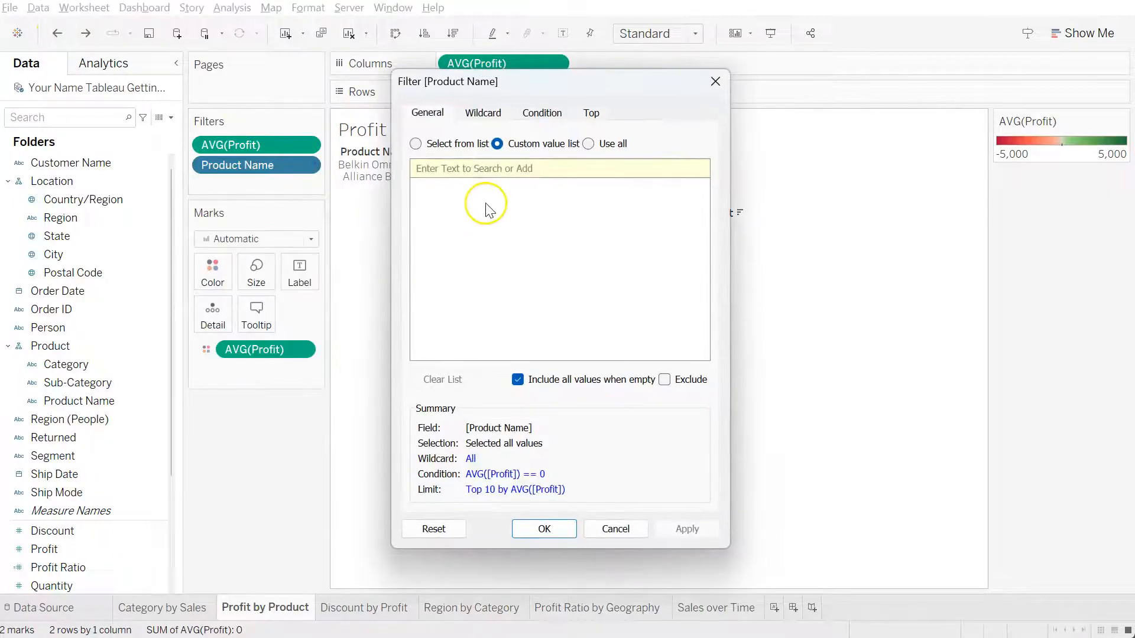
{"action": "left_click", "coordinate": [540, 113]}
{"action": "left_click", "coordinate": [592, 113]}
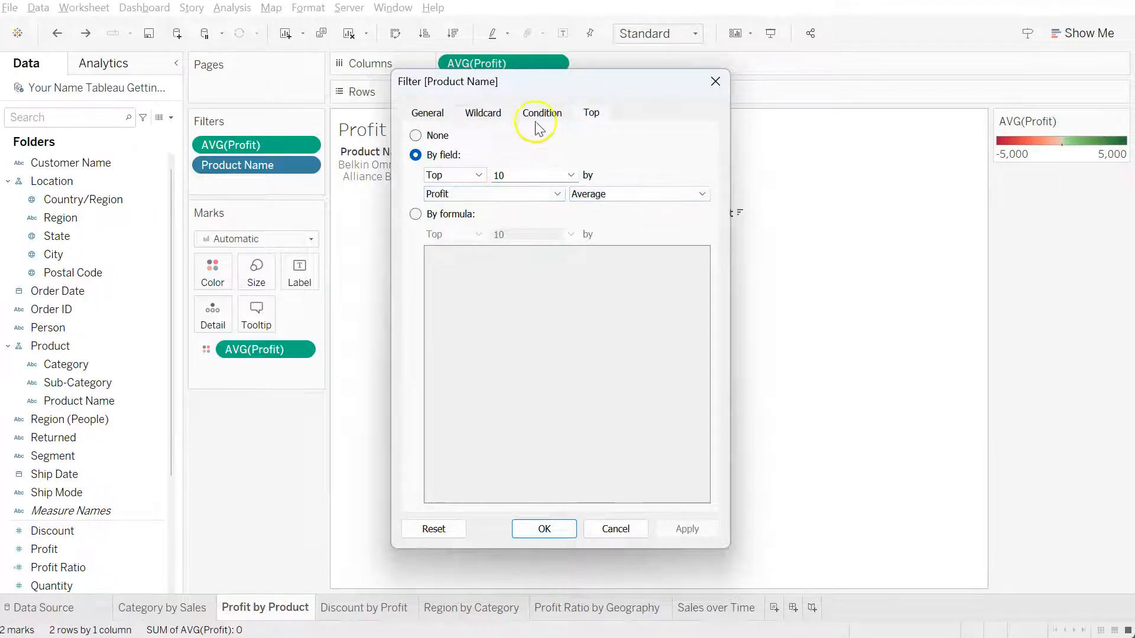
{"action": "left_click", "coordinate": [416, 136]}
{"action": "left_click", "coordinate": [539, 113]}
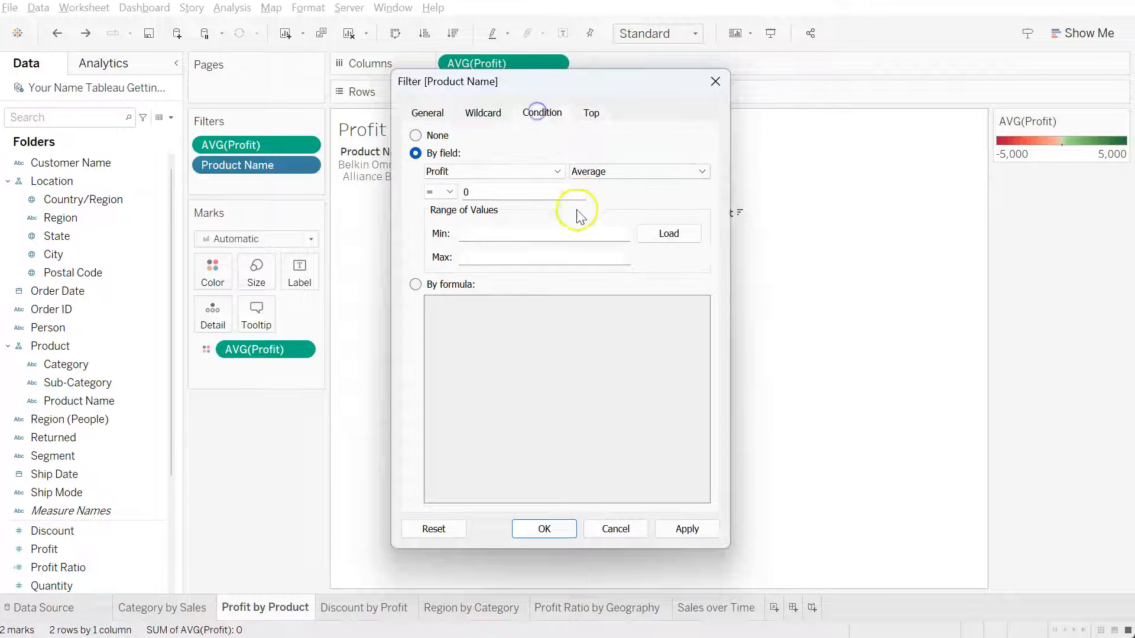
{"action": "left_click", "coordinate": [416, 135]}
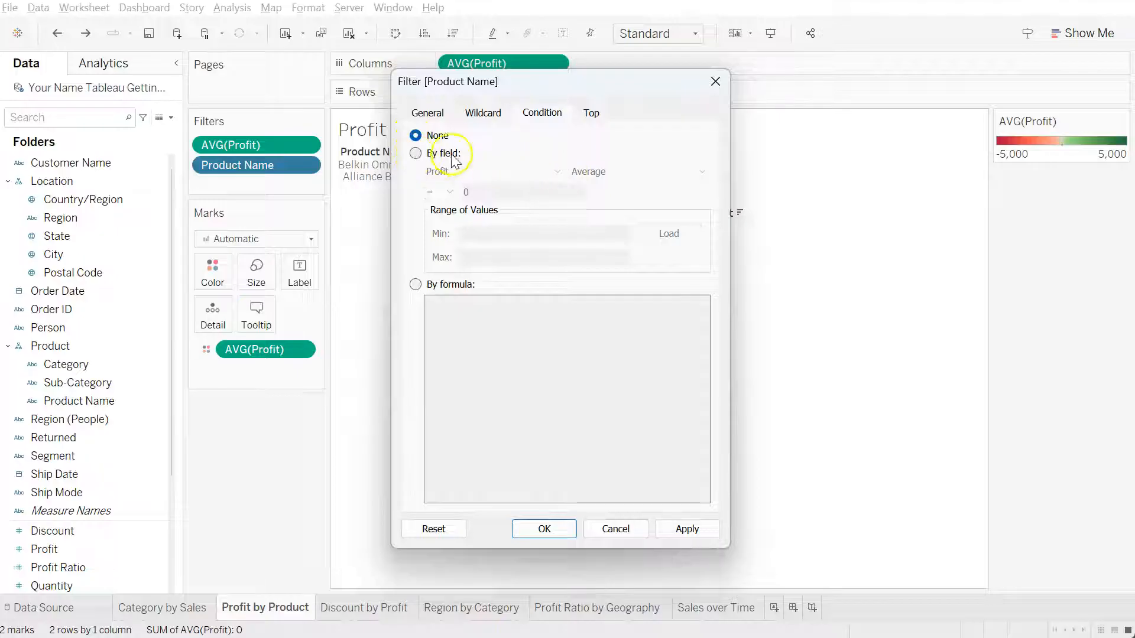
Switch the Product Name filter condition to a formula and enter AVG([Profit]) > 4000
{"action": "left_click", "coordinate": [416, 285]}
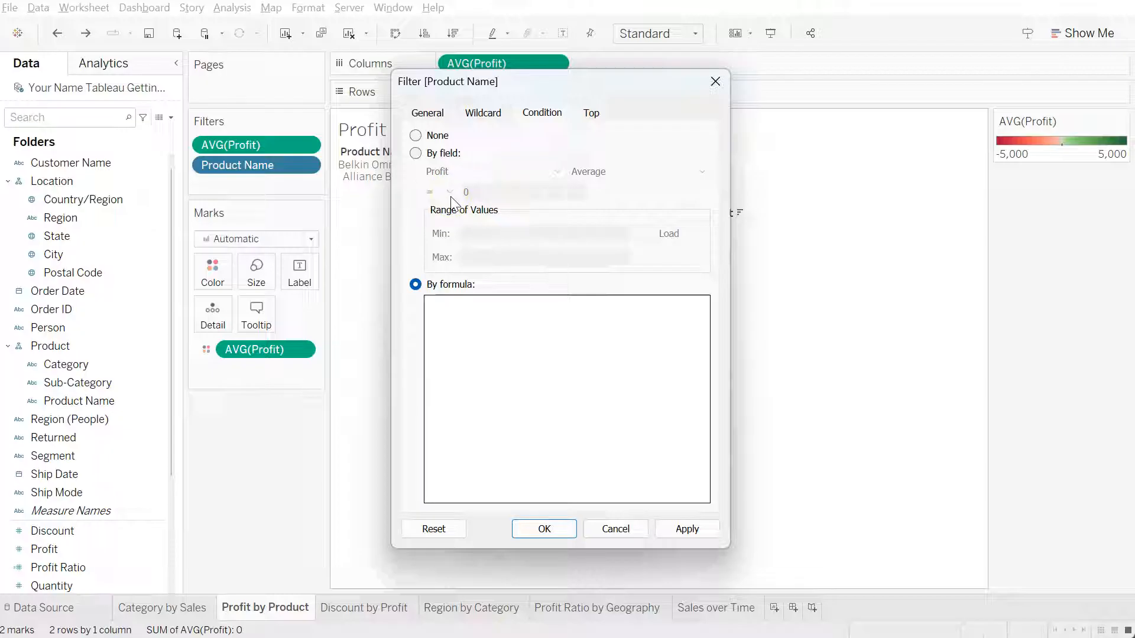
{"action": "left_click", "coordinate": [451, 304]}
{"action": "type", "text": "avg"}
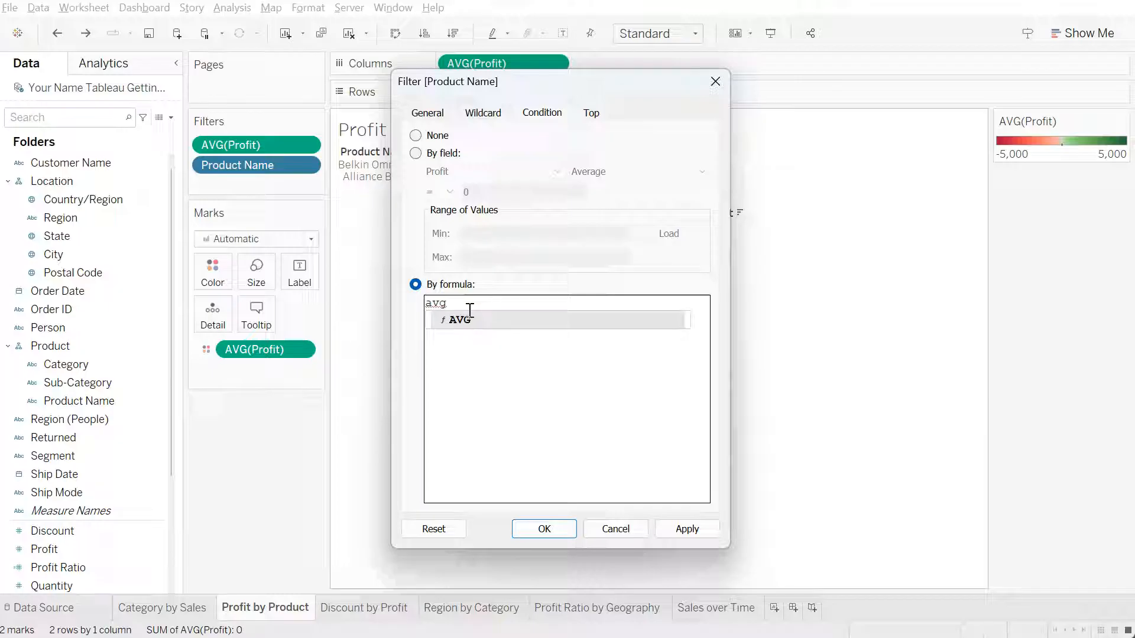
{"action": "key", "text": "Return"}
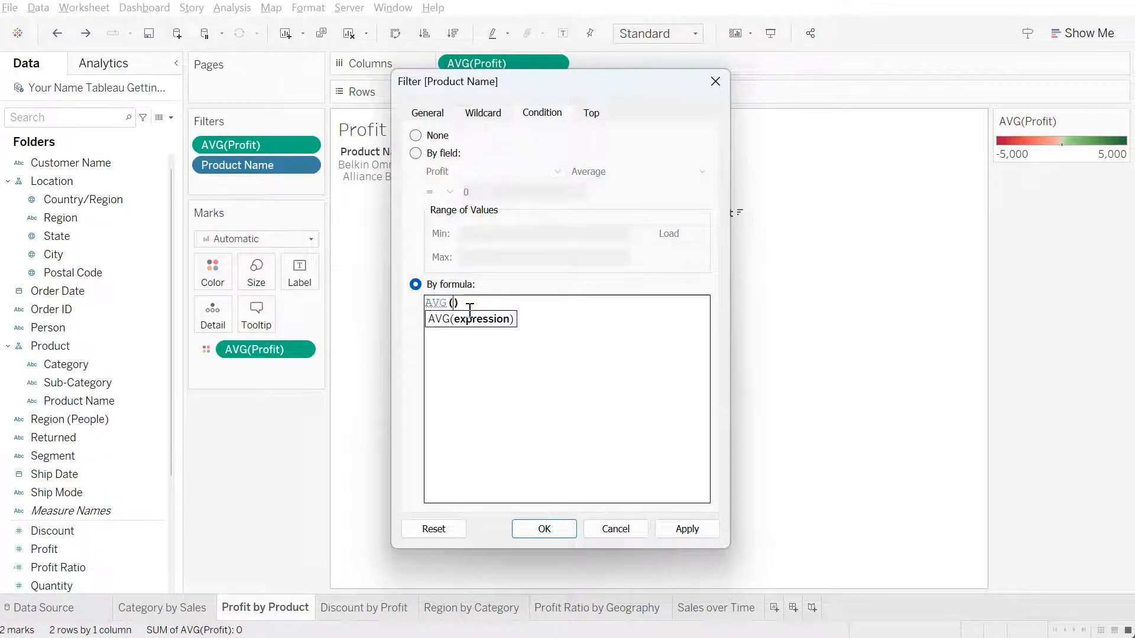
{"action": "type", "text": "[Pro"}
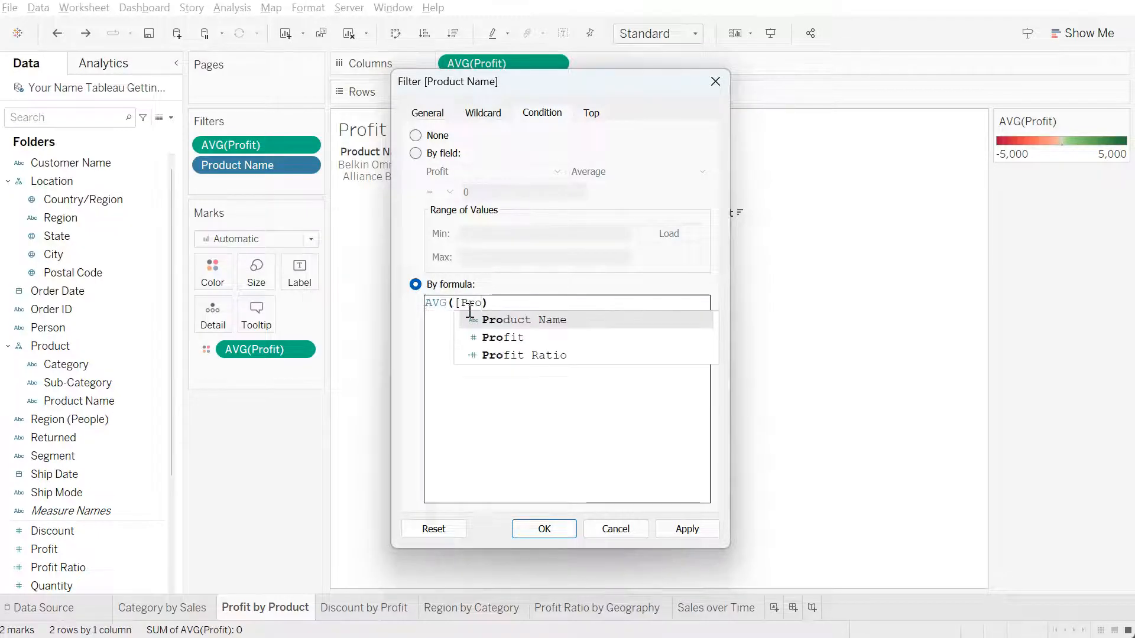
{"action": "type", "text": "fit])"}
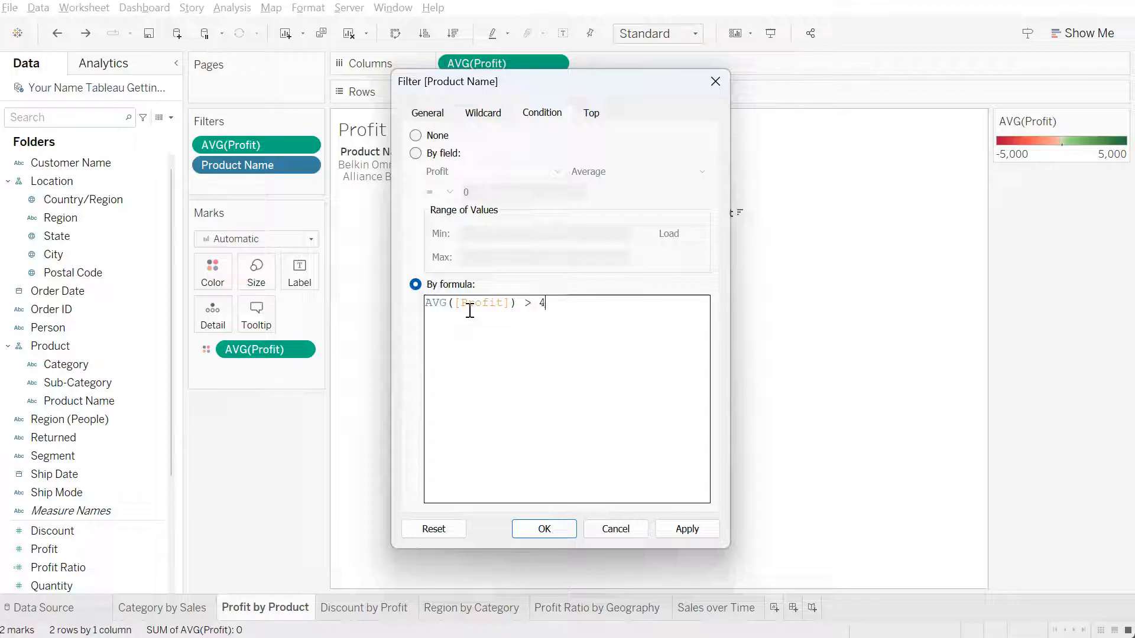
Extend the filter formula with OR AVG([Profit]) < -1000 and apply the Product Name filter
{"action": "type", "text": "OR"}
{"action": "key", "text": "Return"}
{"action": "key", "text": "Return"}
{"action": "type", "text": "AVG"}
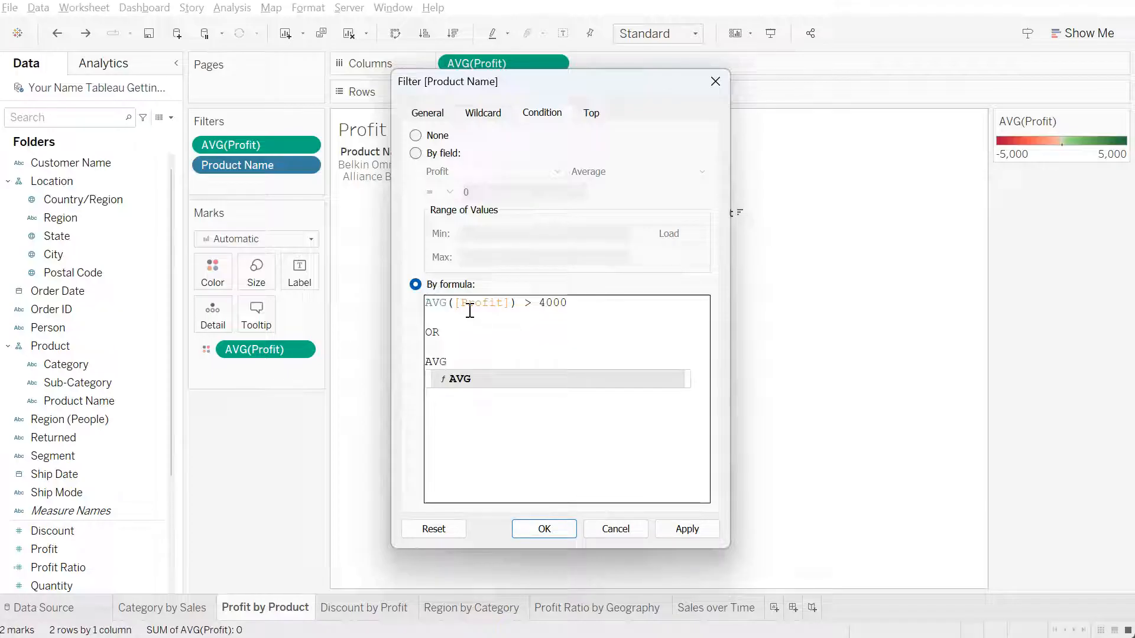
{"action": "type", "text": "(["}
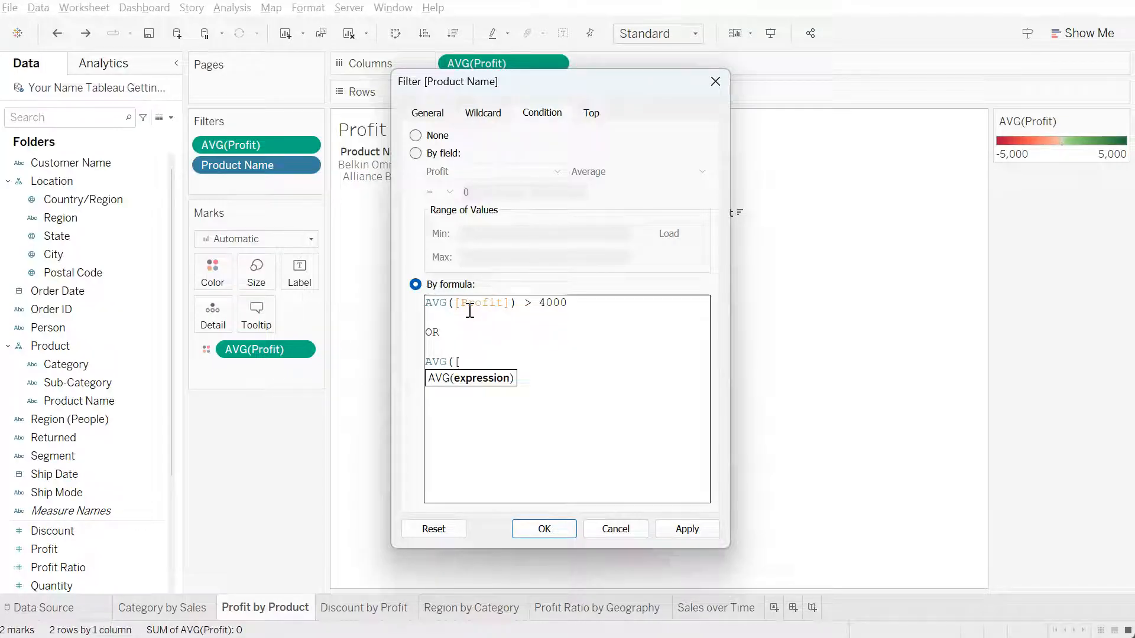
{"action": "type", "text": "Profit]) < -1000"}
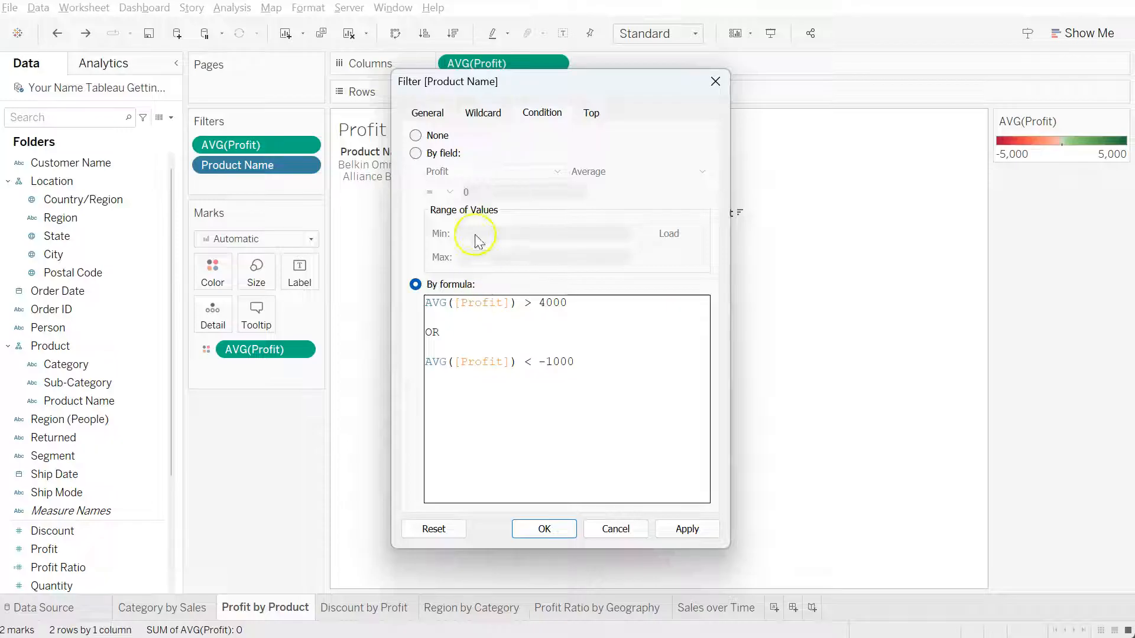
{"action": "left_click", "coordinate": [544, 529]}
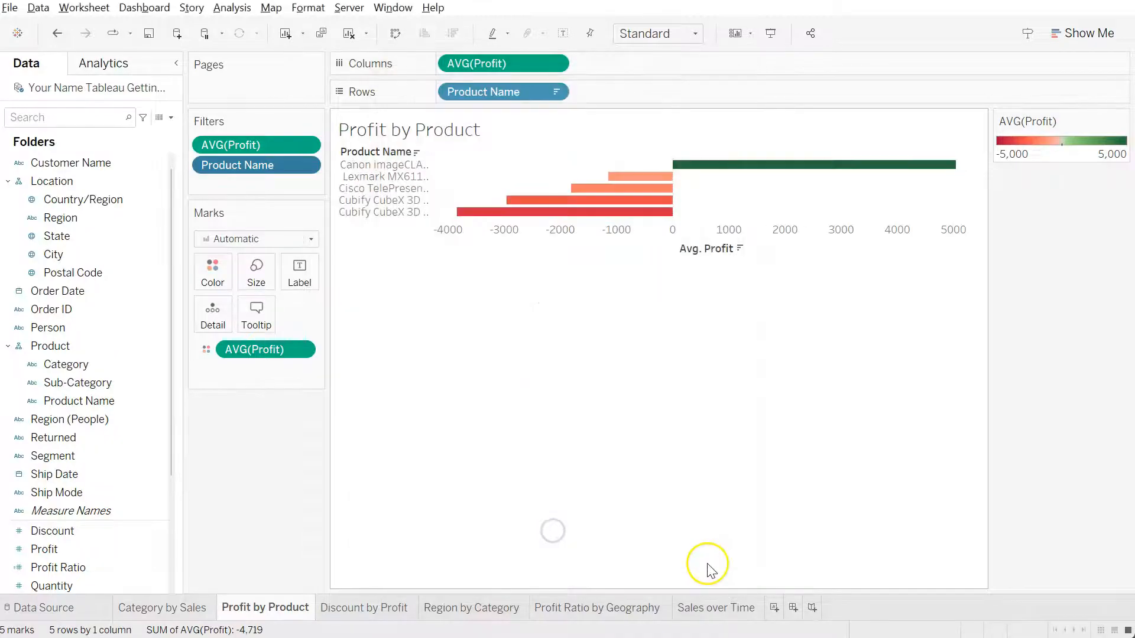
Edit the Product Name filter's condition formula to AVG([Profit]) > 1000 OR AVG([Profit]) < -500 and apply it
{"action": "mouse_move", "coordinate": [856, 163]}
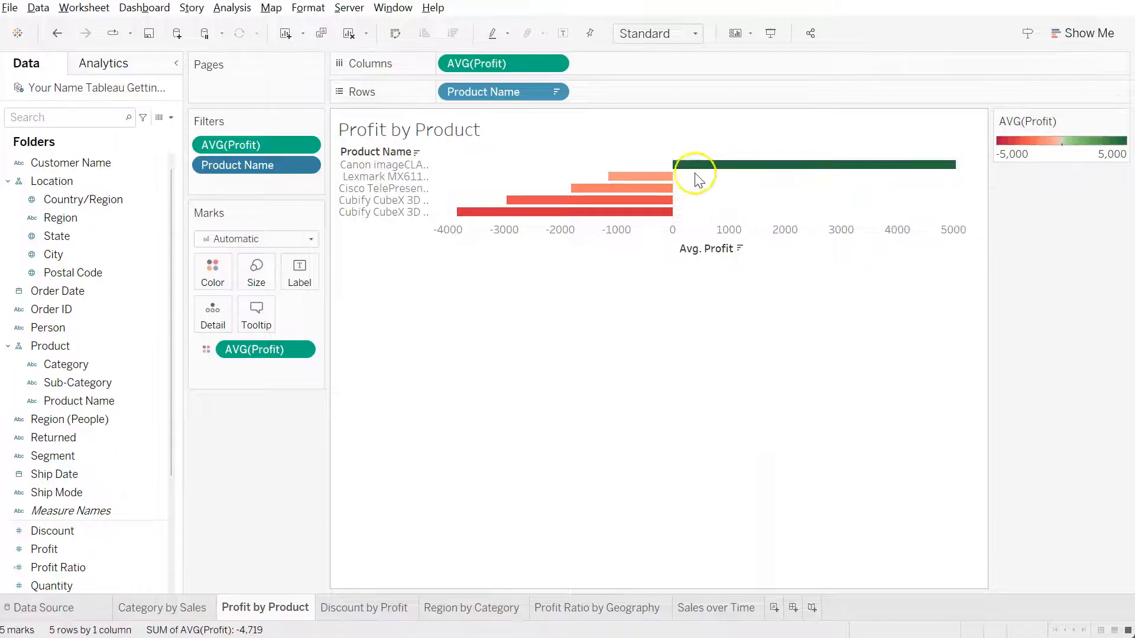
{"action": "mouse_move", "coordinate": [642, 190]}
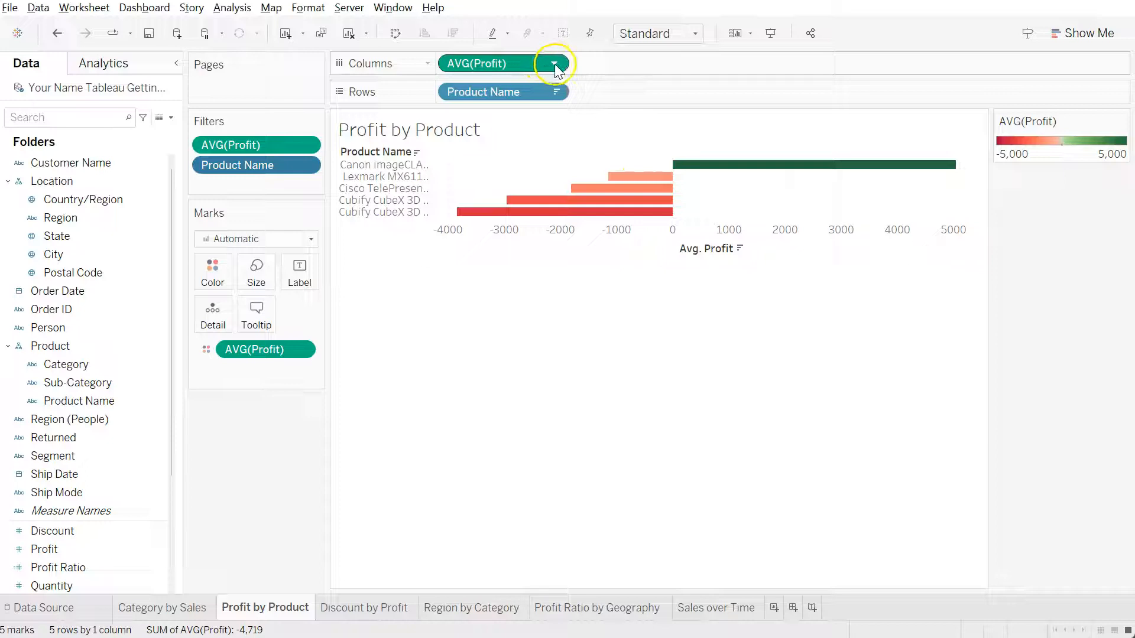
{"action": "right_click", "coordinate": [306, 166]}
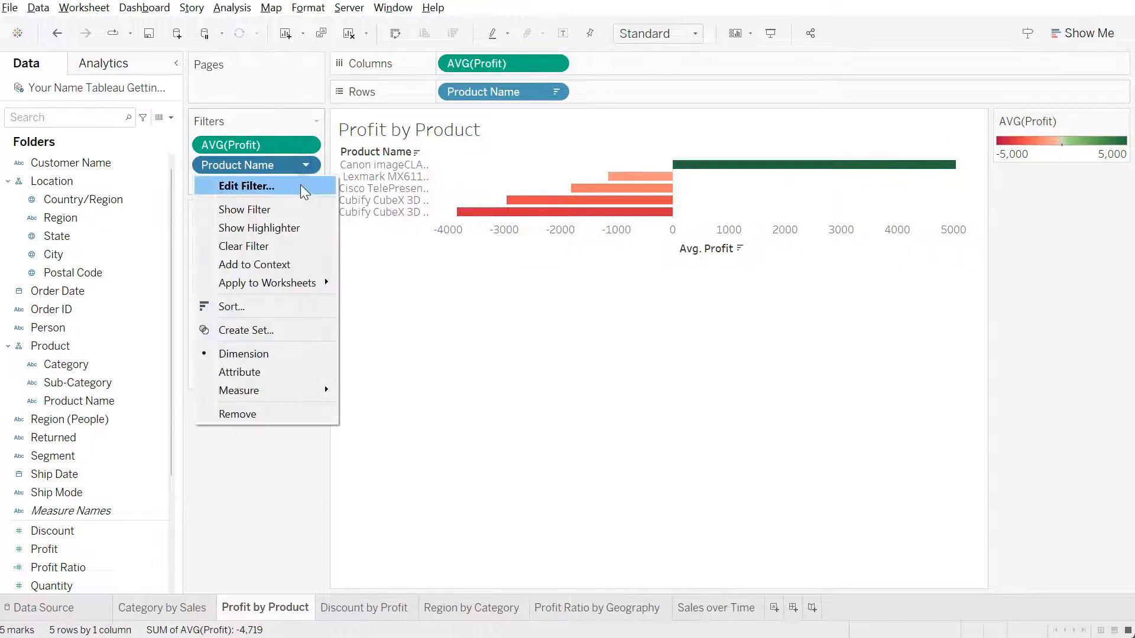
{"action": "left_click", "coordinate": [300, 184]}
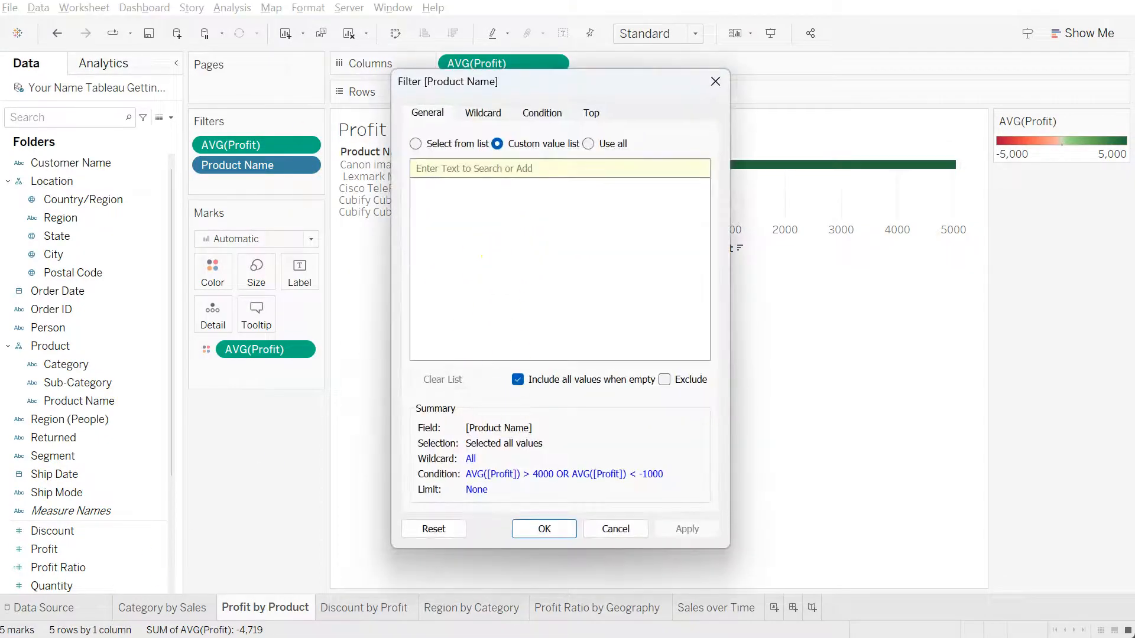
{"action": "left_click", "coordinate": [540, 115]}
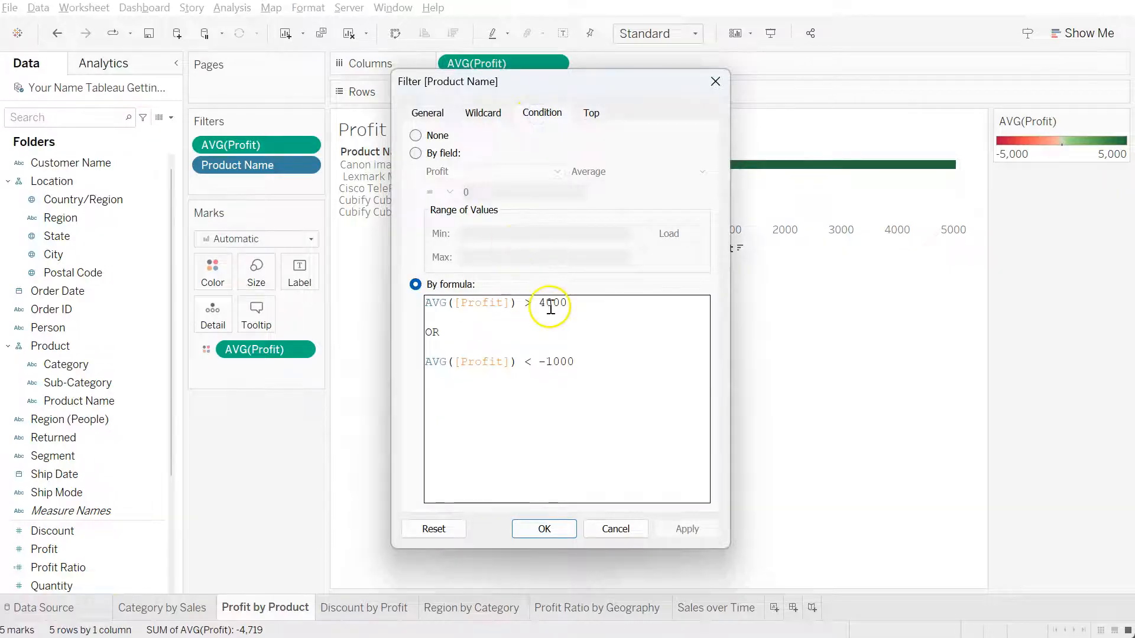
{"action": "left_click_drag", "start_coordinate": [547, 302], "coordinate": [539, 303]}
{"action": "type", "text": "1"}
{"action": "left_click", "coordinate": [552, 362]}
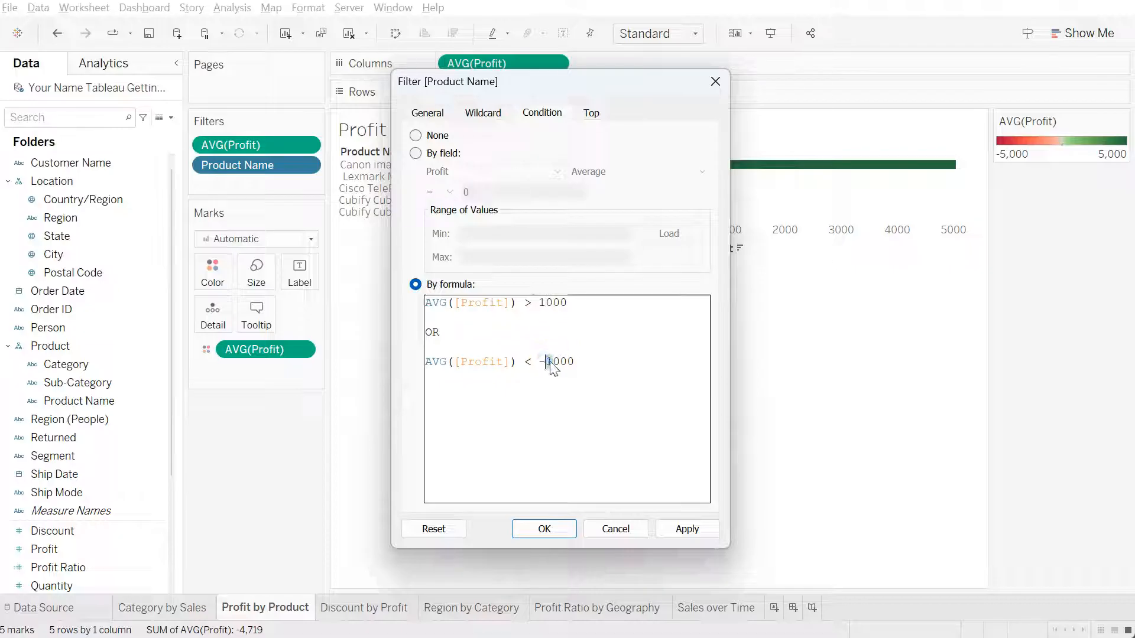
{"action": "type", "text": "5"}
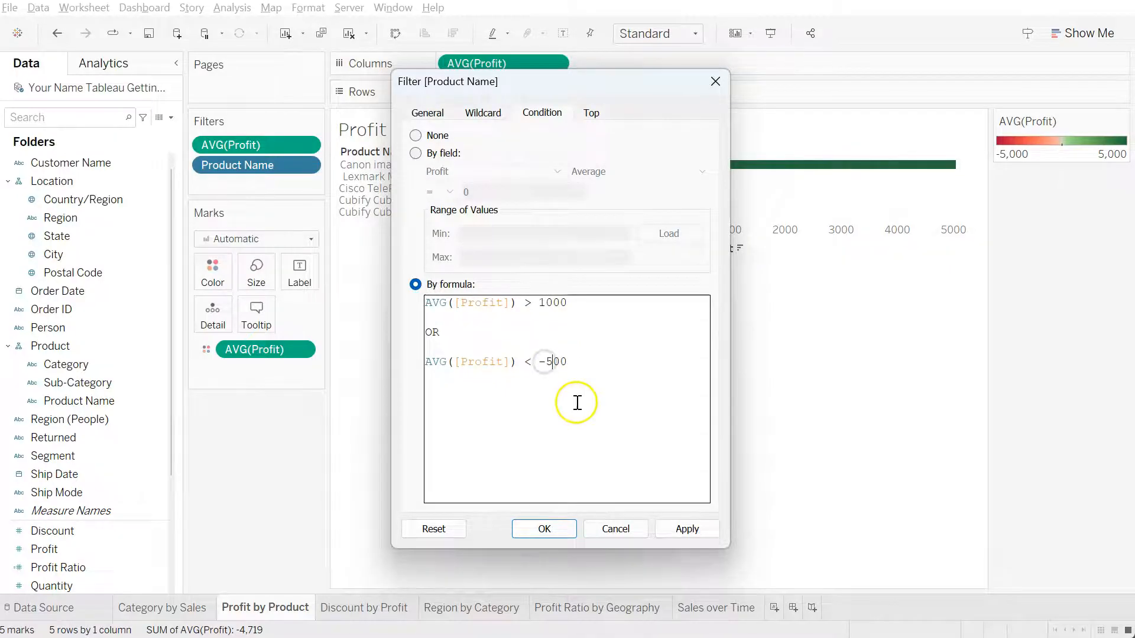
{"action": "left_click", "coordinate": [544, 528]}
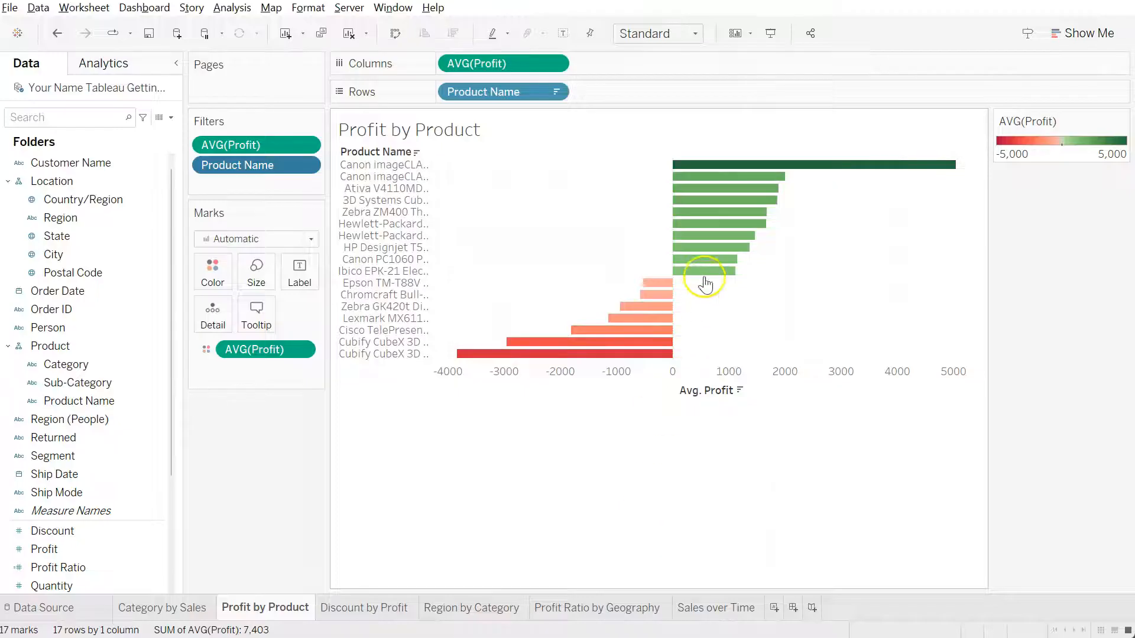
Exclude the Ibico EPK-21 Electric Binding System bar from the chart
{"action": "mouse_move", "coordinate": [709, 210]}
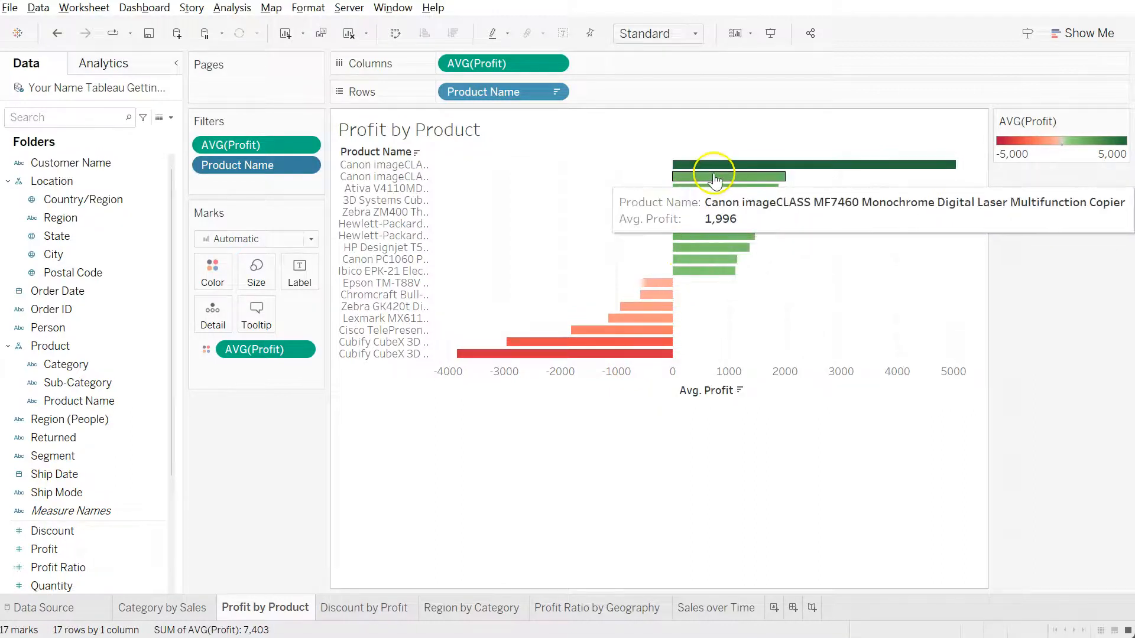
{"action": "left_click", "coordinate": [702, 271]}
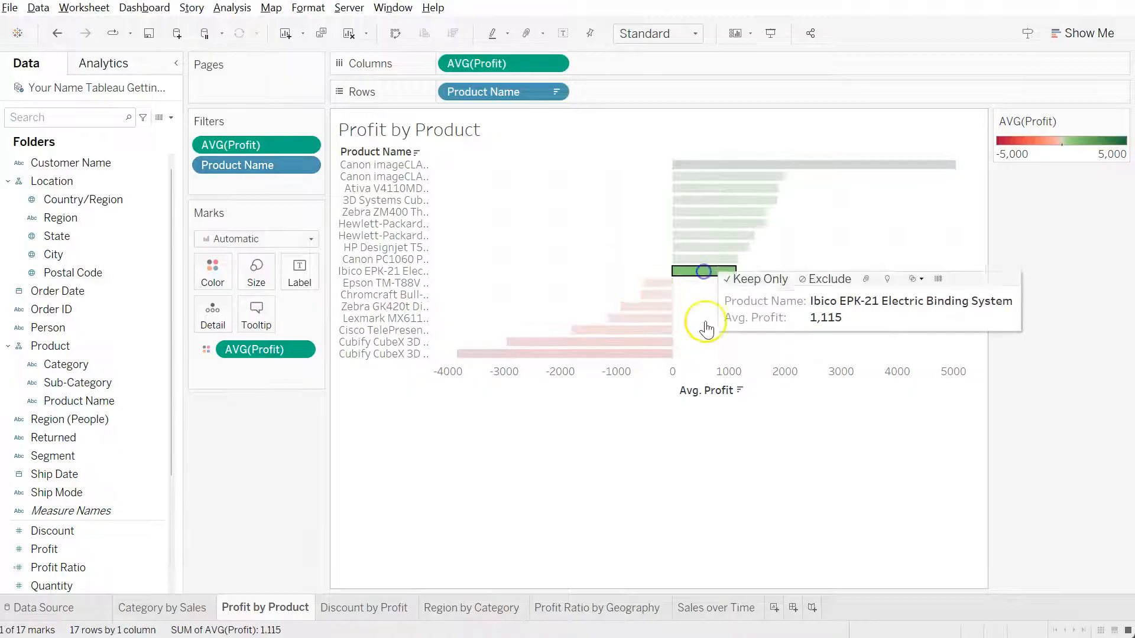
{"action": "left_click", "coordinate": [822, 273]}
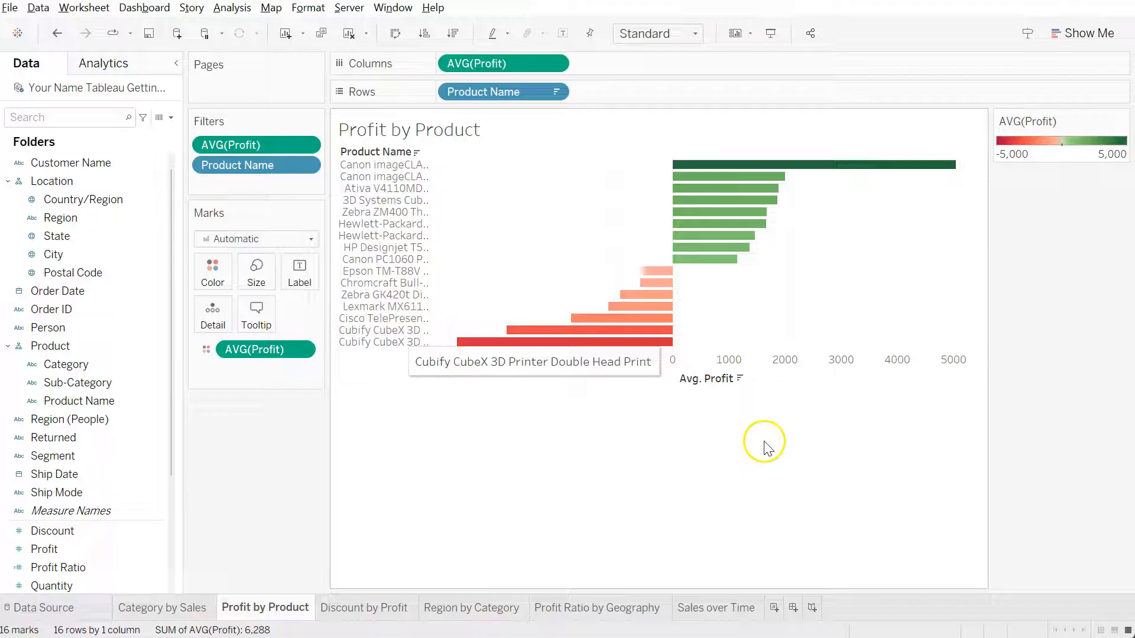
Try selecting groups of adjacent bars in the middle of the chart and clear the selection
{"action": "left_click_drag", "start_coordinate": [775, 283], "coordinate": [641, 190]}
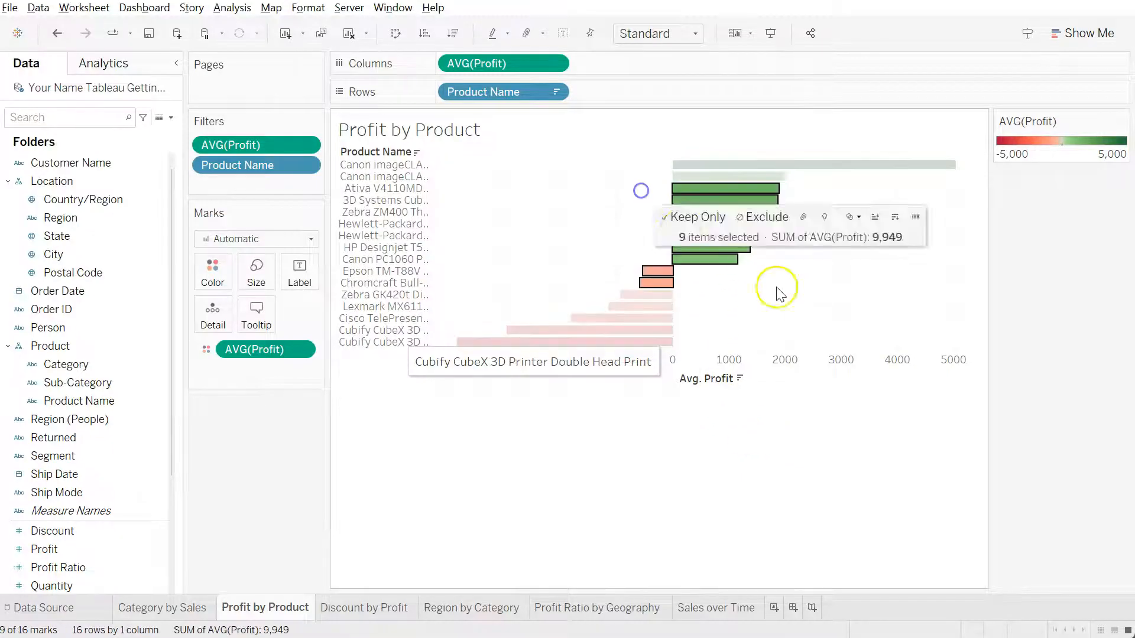
{"action": "right_click", "coordinate": [725, 255]}
{"action": "left_click", "coordinate": [703, 258]}
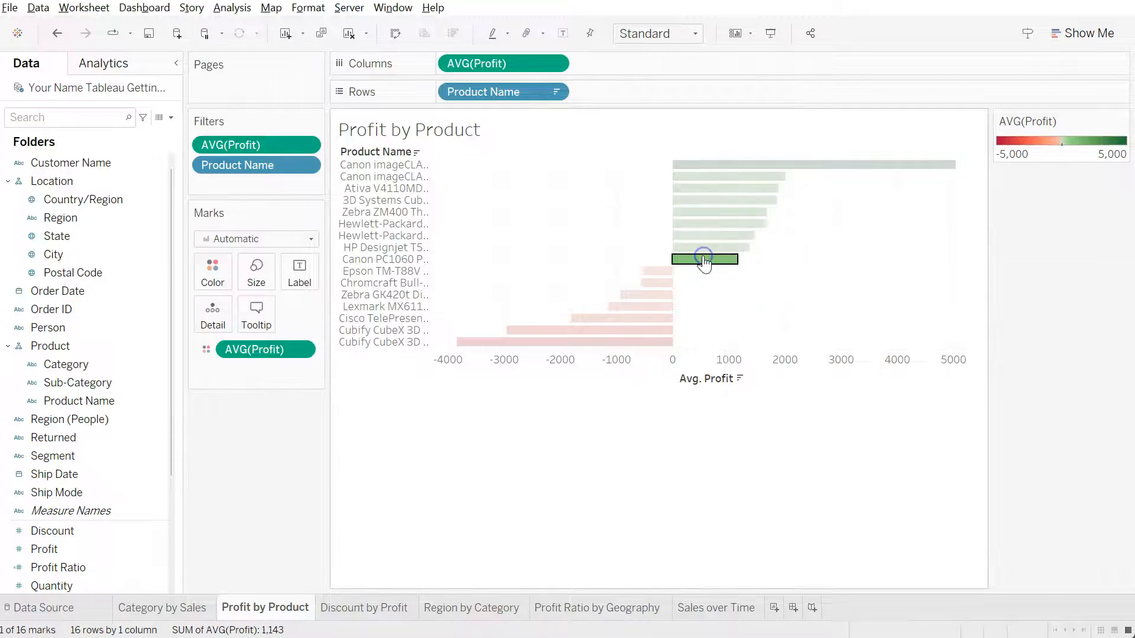
{"action": "left_click", "coordinate": [760, 282]}
{"action": "left_click_drag", "start_coordinate": [807, 302], "coordinate": [633, 199]}
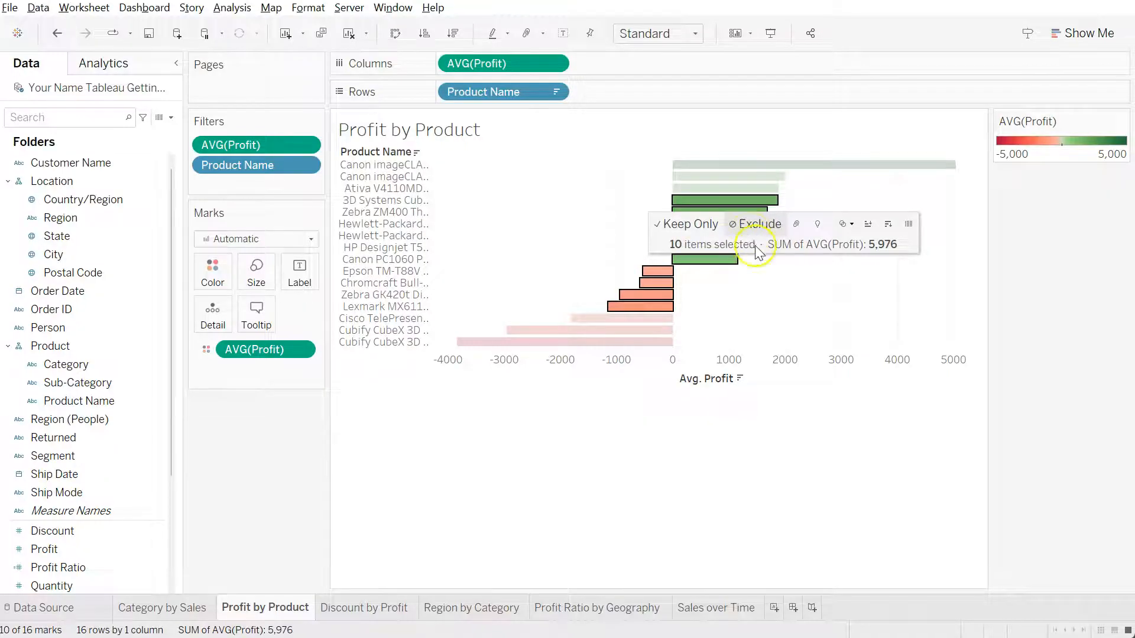
{"action": "left_click", "coordinate": [761, 452]}
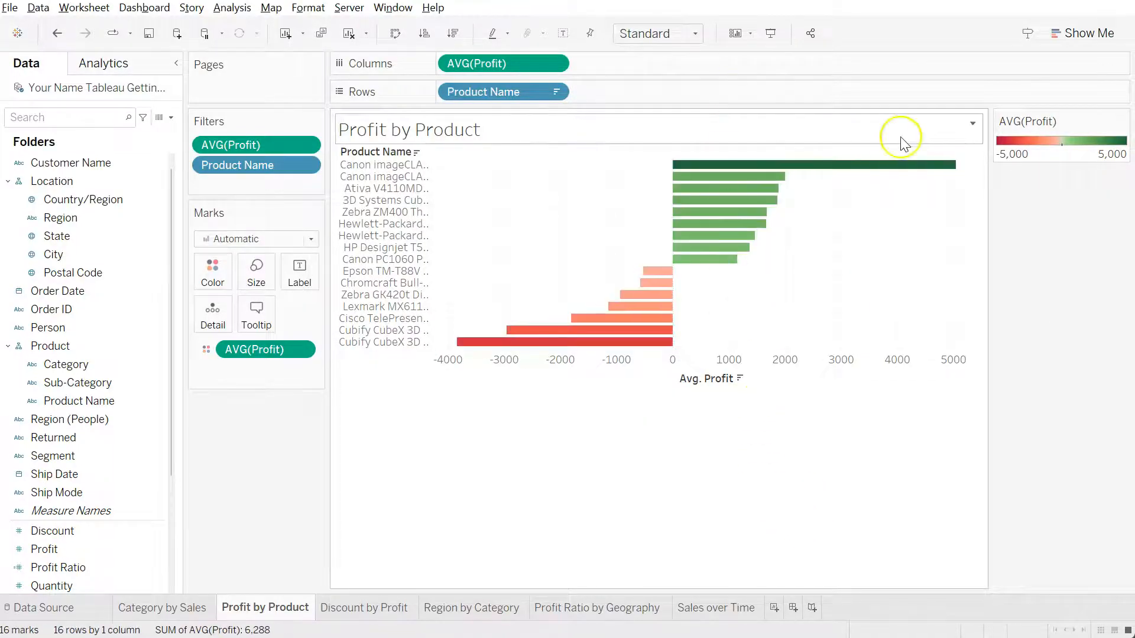